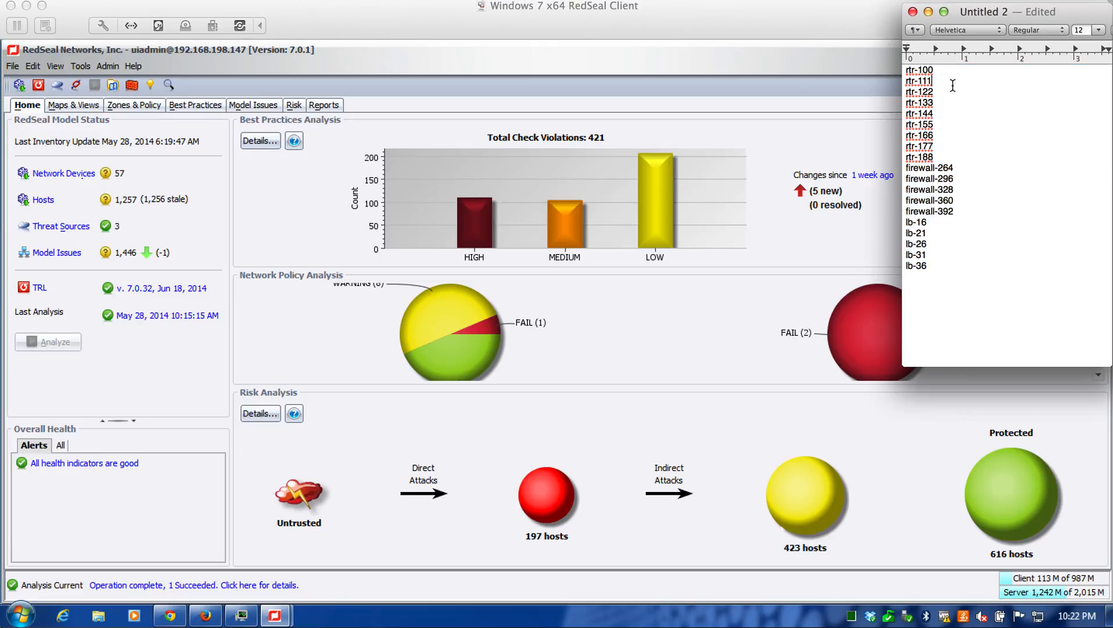
Highlight the full device list in the text document, then switch to the RedSeal client and show its data collection tasks
left_click_drag(908, 69, 951, 270)
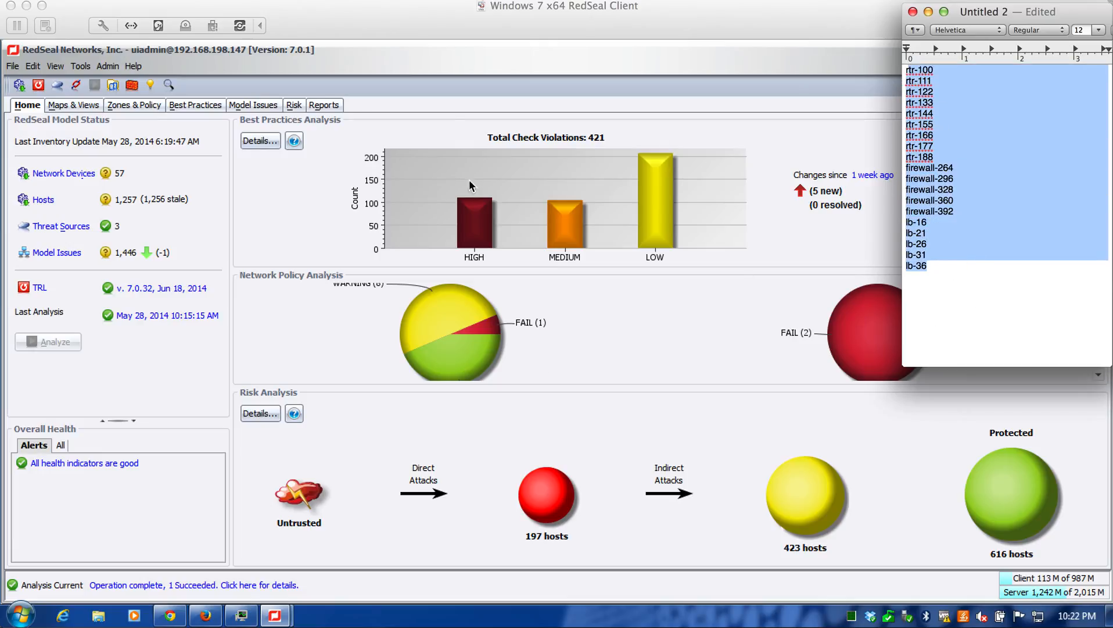
left_click(389, 80)
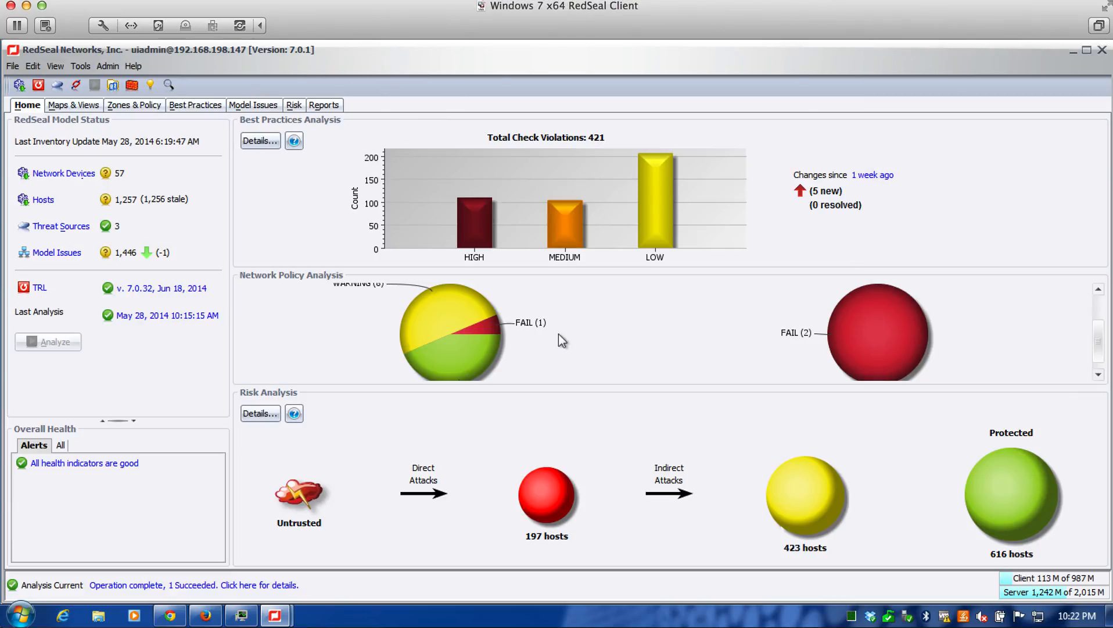
left_click(19, 84)
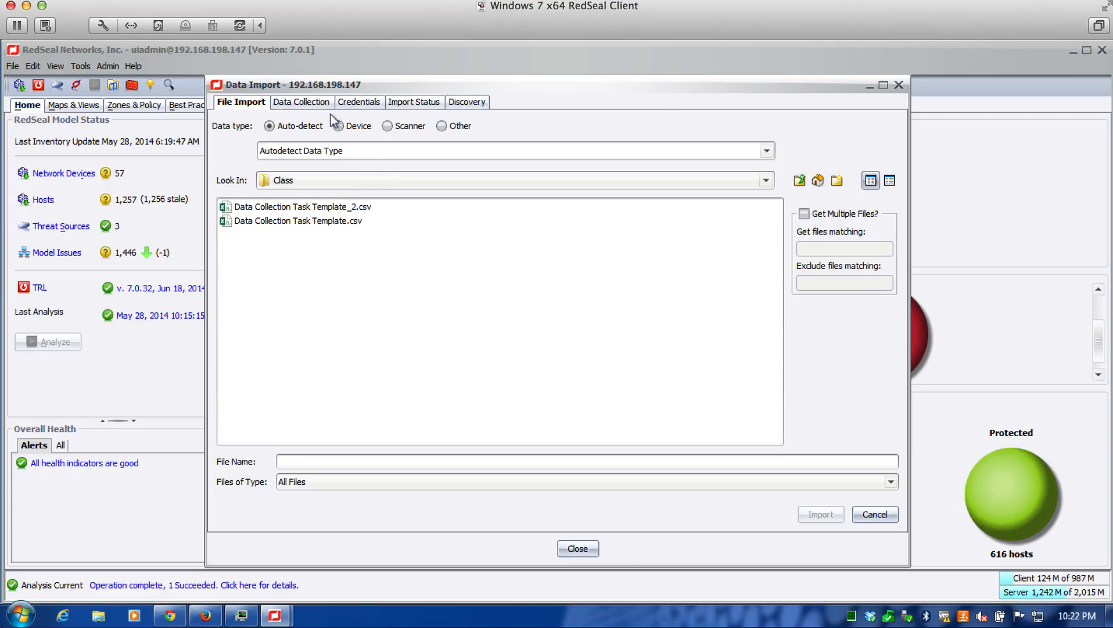
left_click(312, 104)
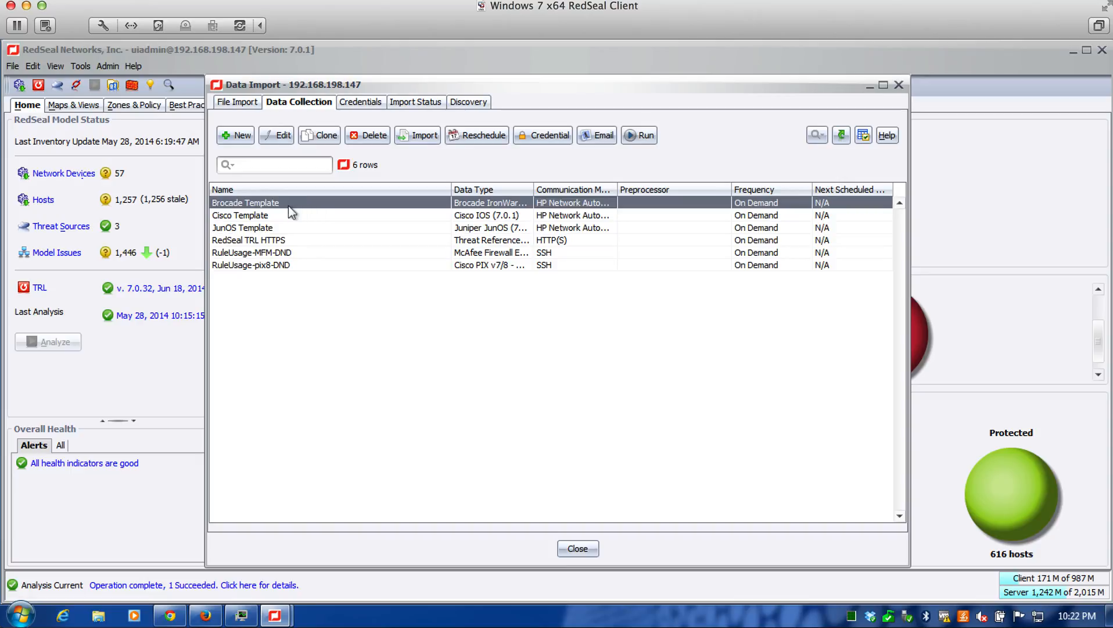
Examine the settings of the Cisco Template data collection task and close it without saving
left_click(276, 213)
left_click(274, 139)
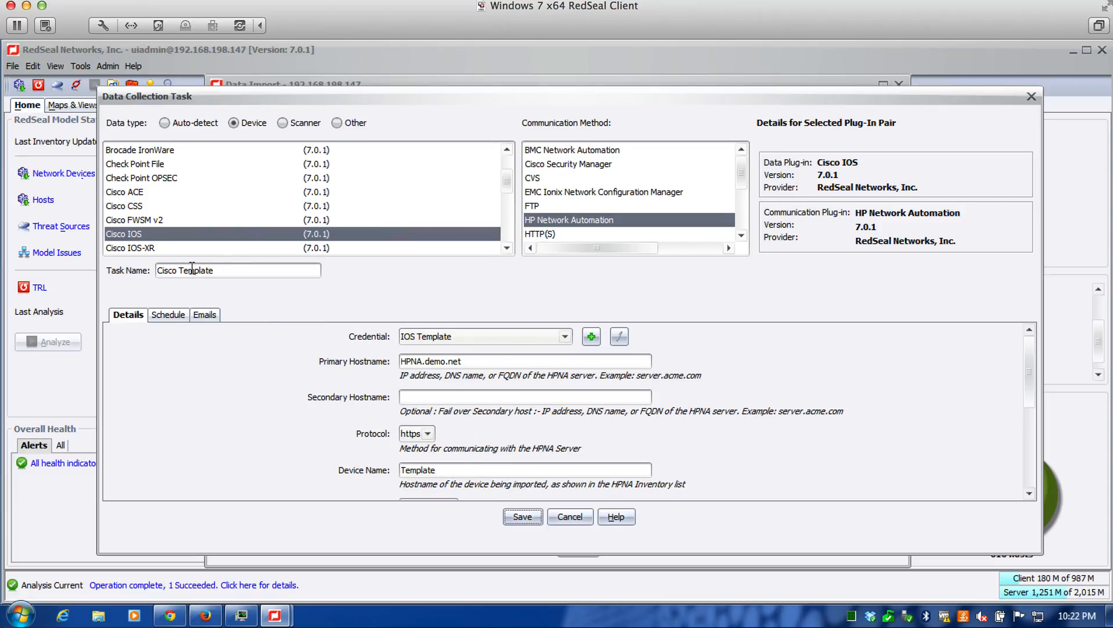
left_click(575, 515)
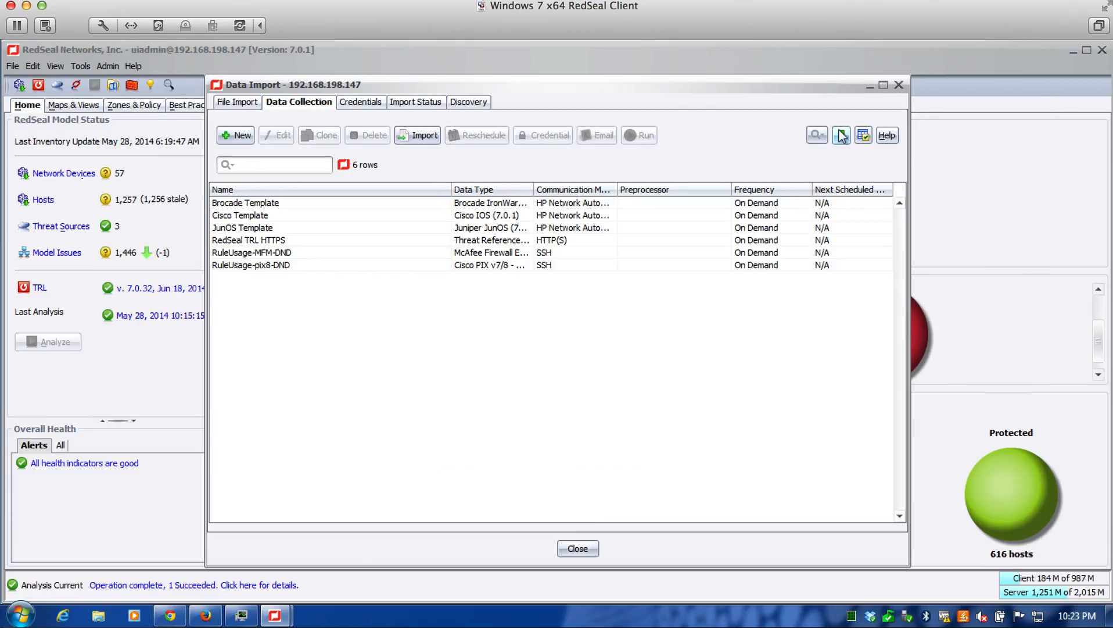
Export the data collection tasks as CSV to the Class folder, overwriting Data Collection Task Template.csv
left_click(841, 135)
left_click(461, 204)
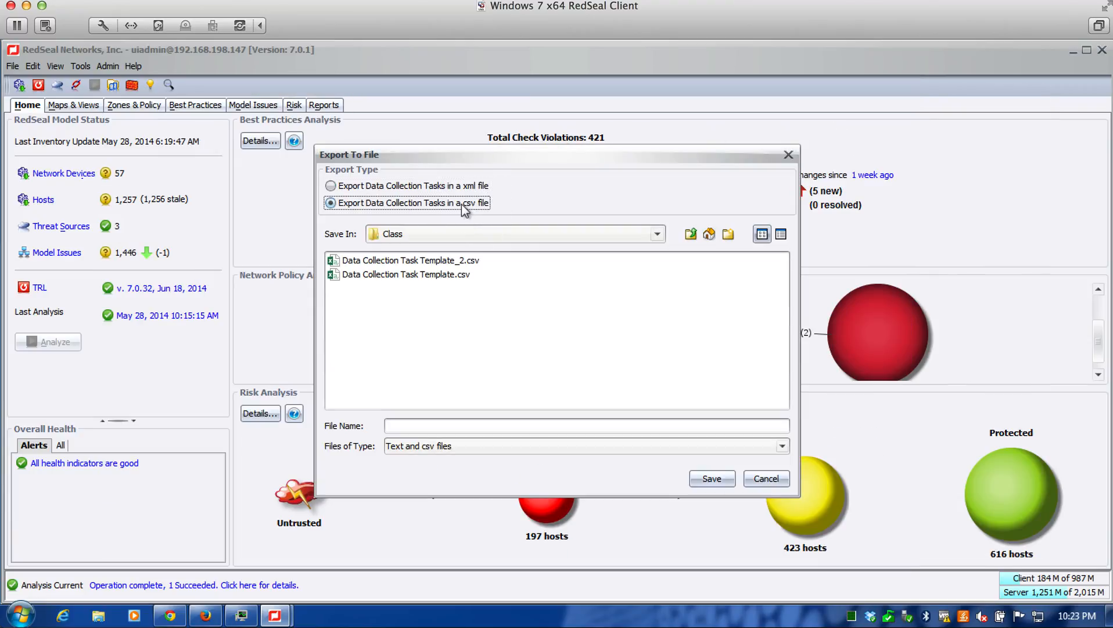
left_click(421, 275)
left_click(713, 482)
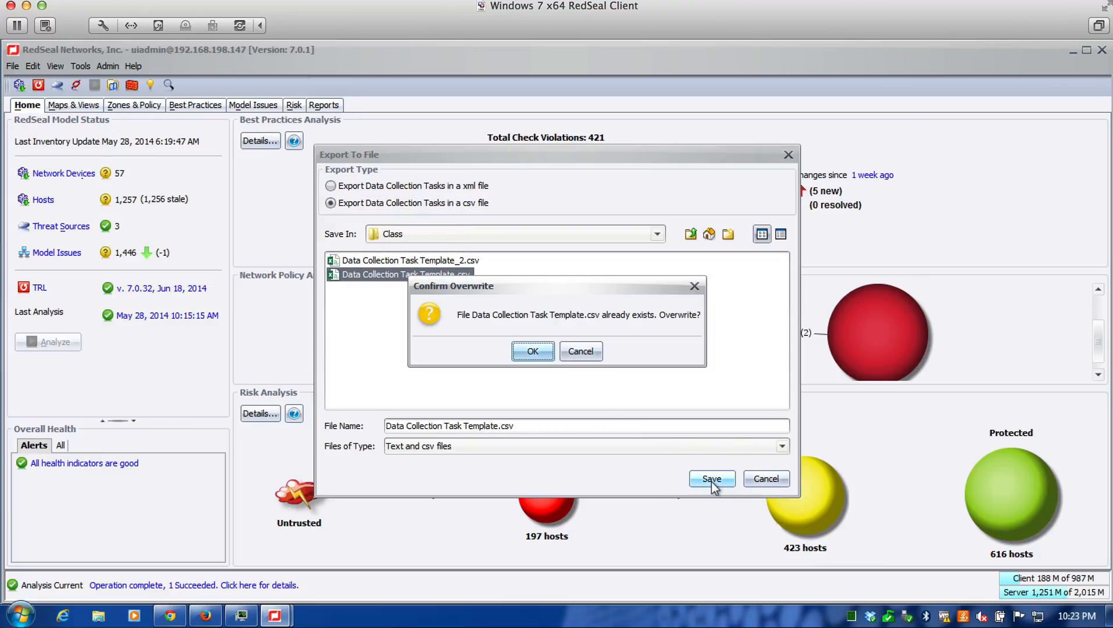
left_click(531, 354)
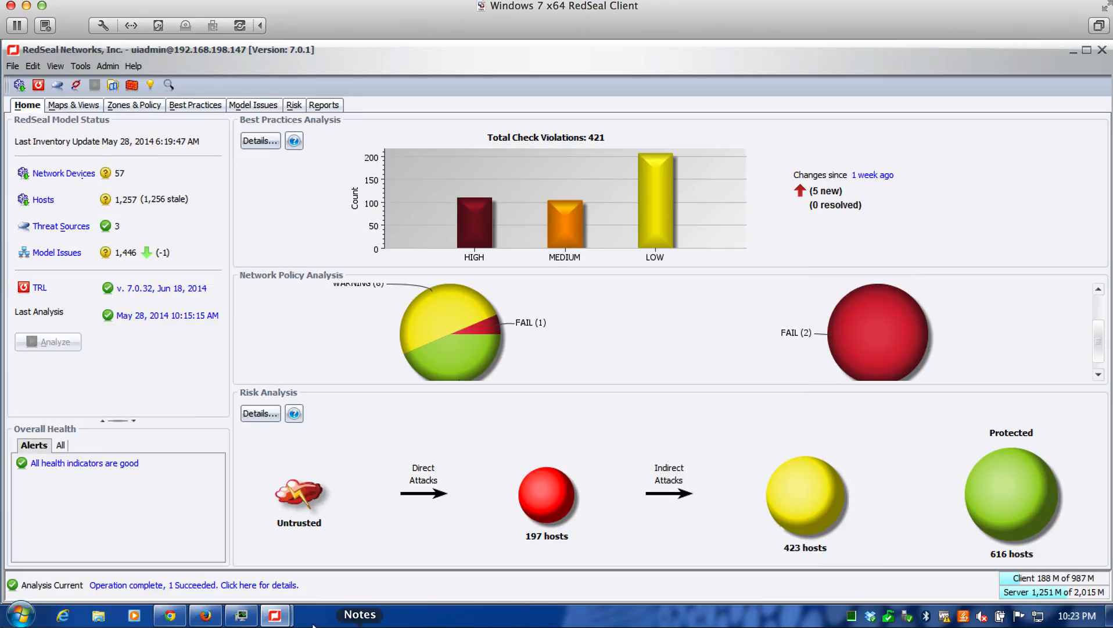
Switch to Excel and open Data Collection Task Template.csv from the Class folder
left_click(549, 623)
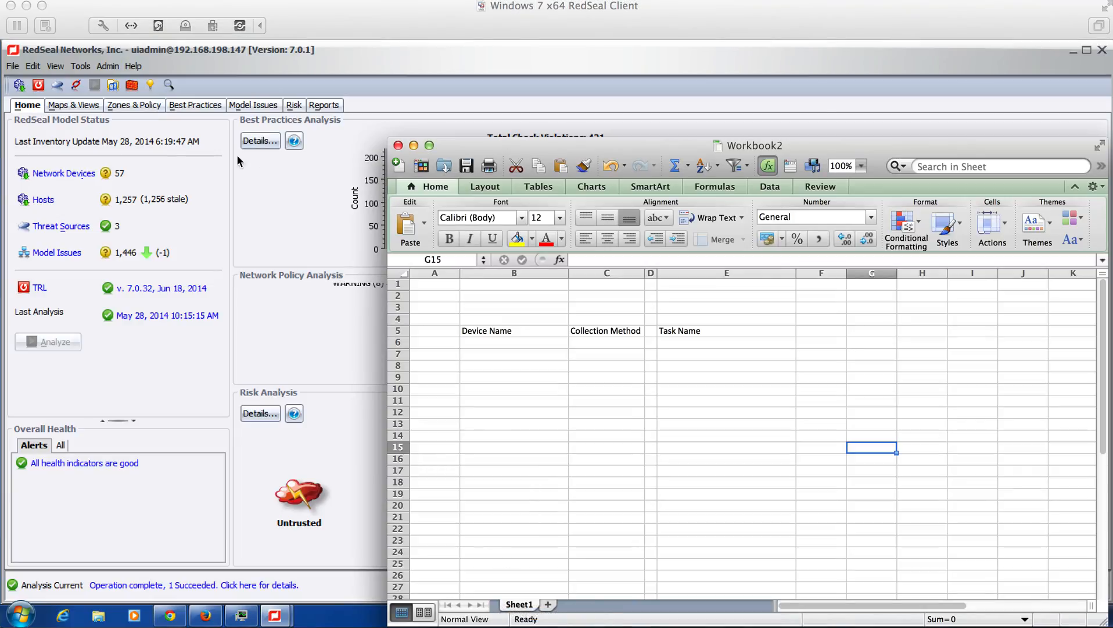
left_click(87, 6)
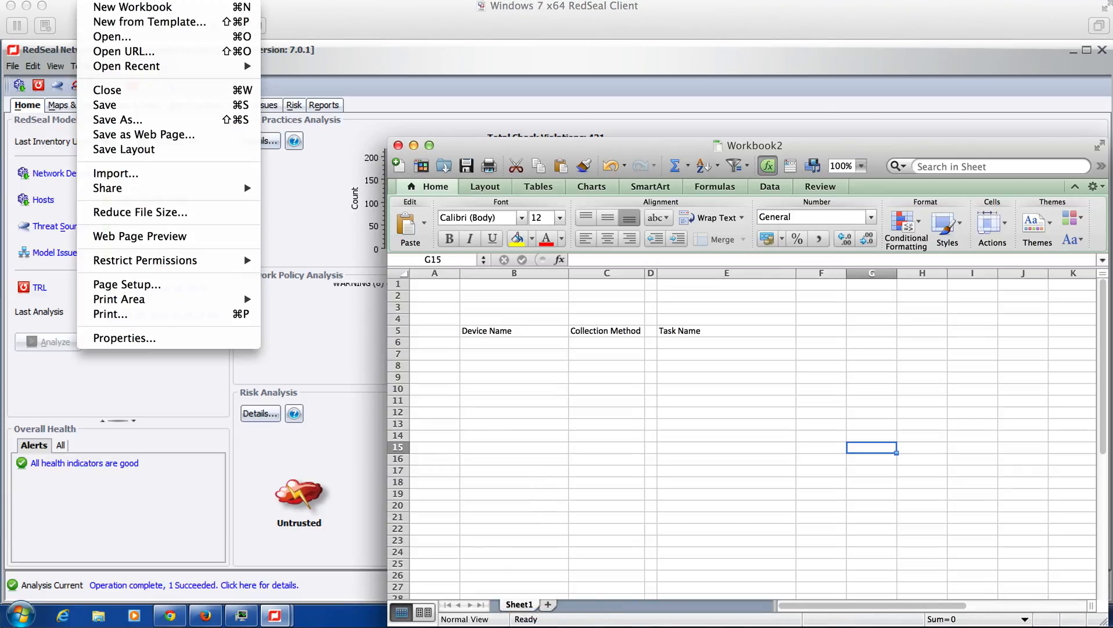
left_click(140, 38)
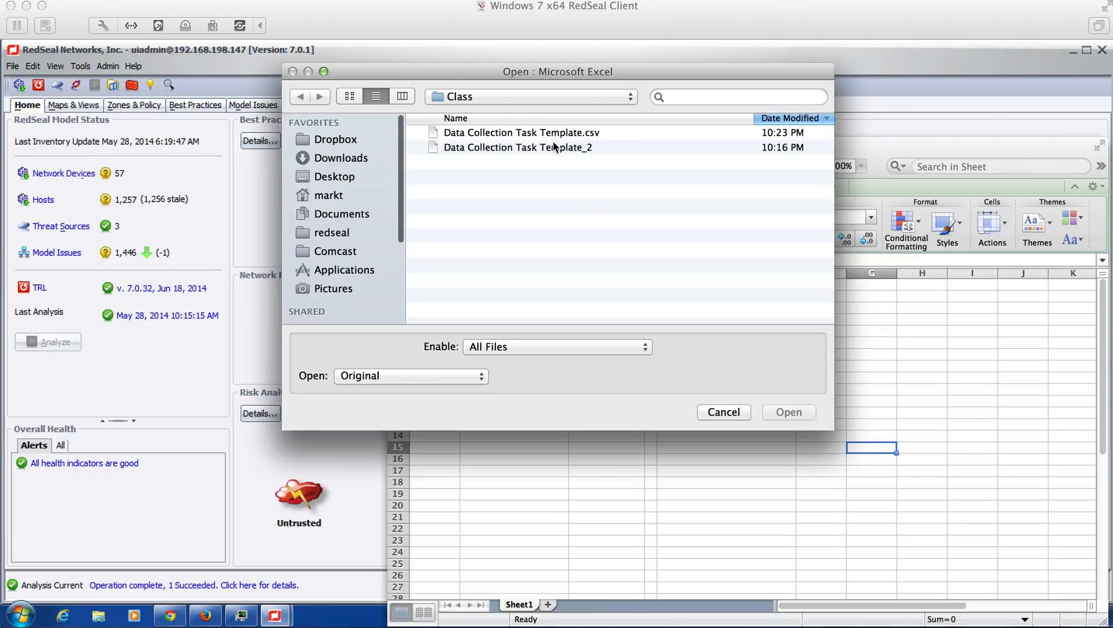
left_click(557, 135)
left_click(788, 412)
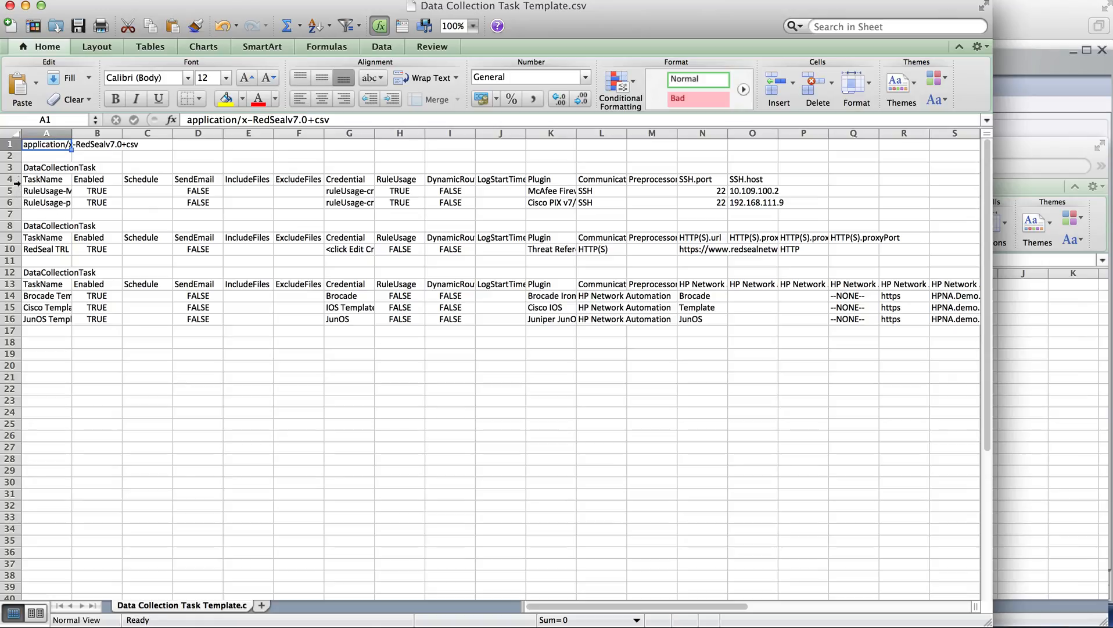
Delete rows 3 to 11, which hold the SSH and HTTP(S) task blocks, and select the remaining block's header row
left_click_drag(12, 168, 35, 258)
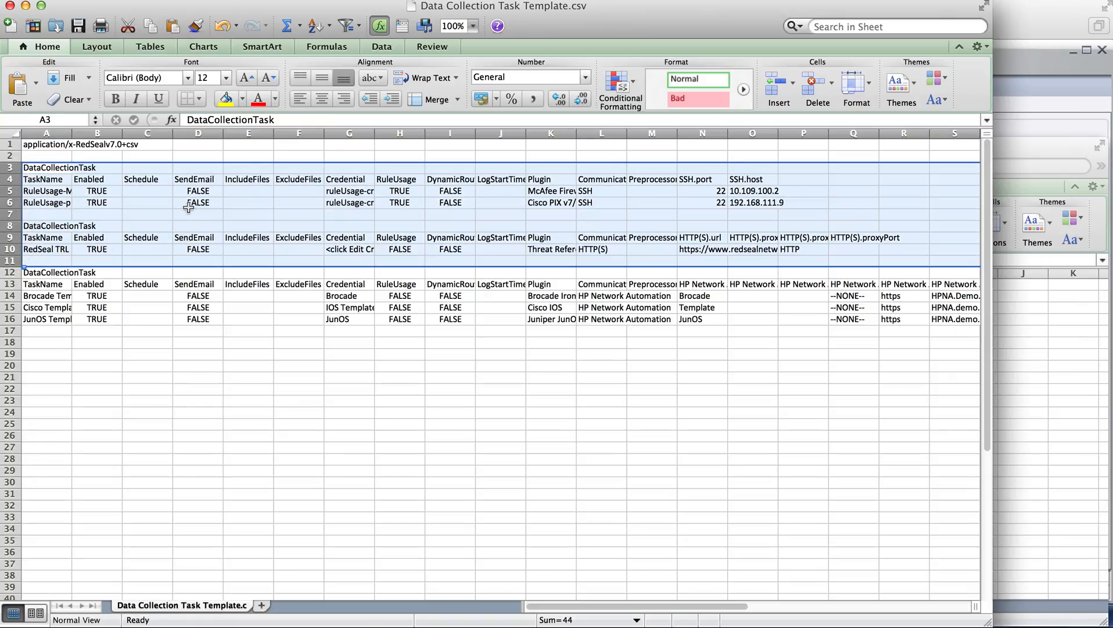
right_click(272, 215)
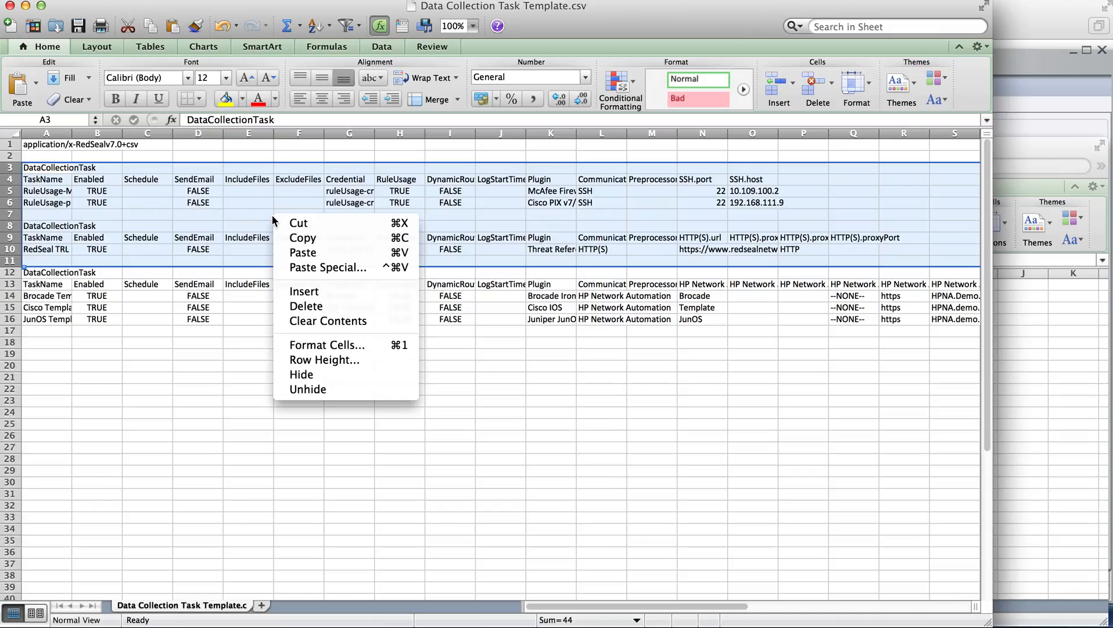
key("Escape")
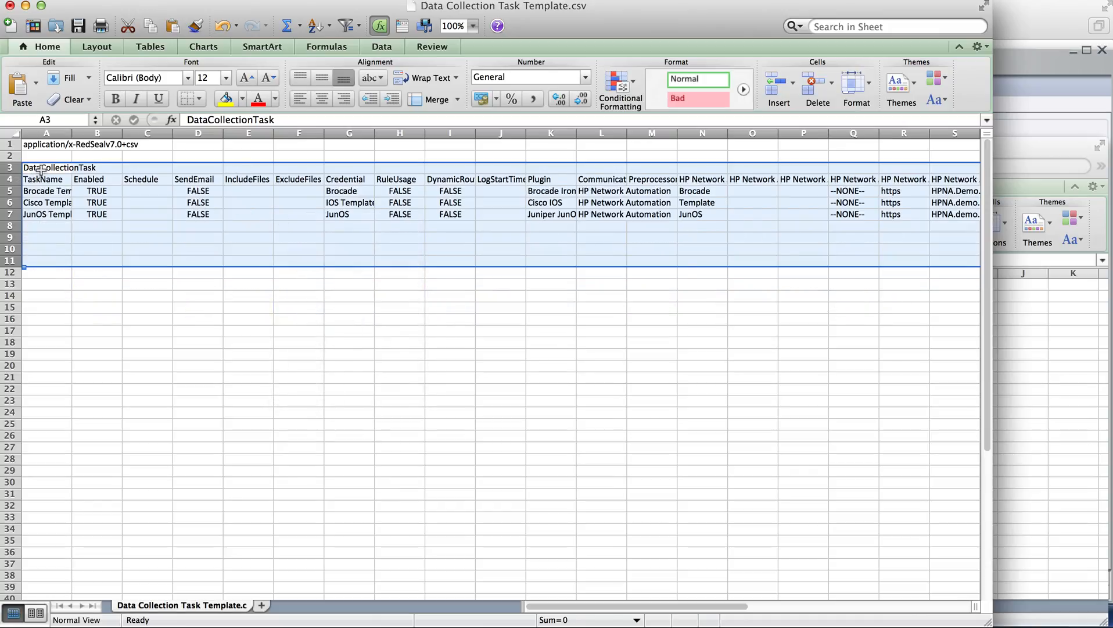
left_click(32, 169)
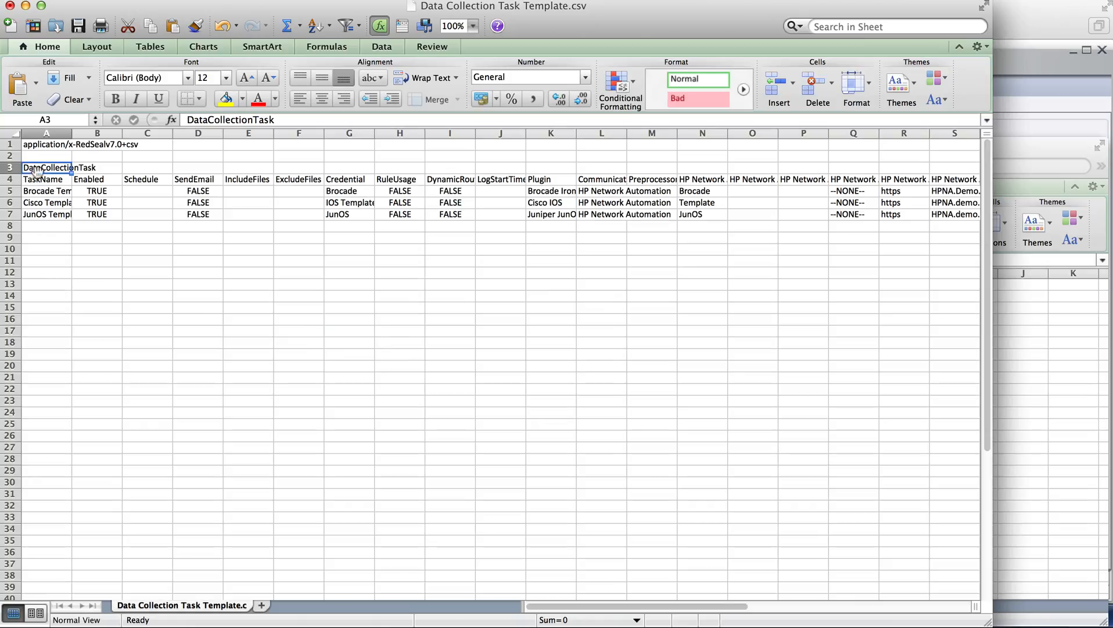
left_click(13, 180)
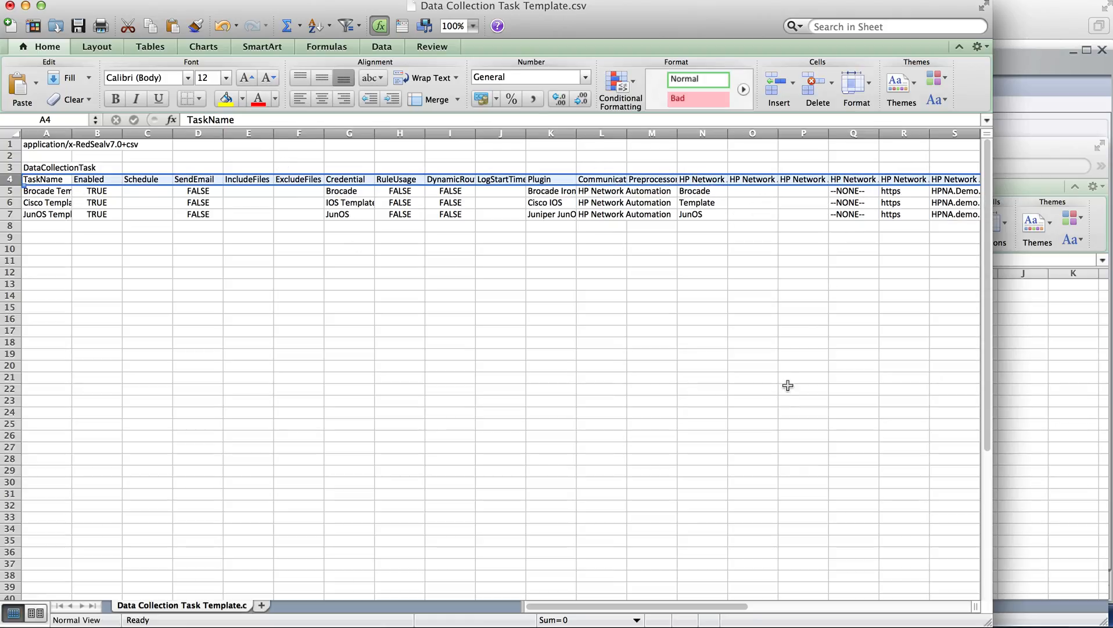
Copy all device names from rtr-100 to lb-36 from the text document and paste them into Workbook2 starting at B6
left_click(740, 621)
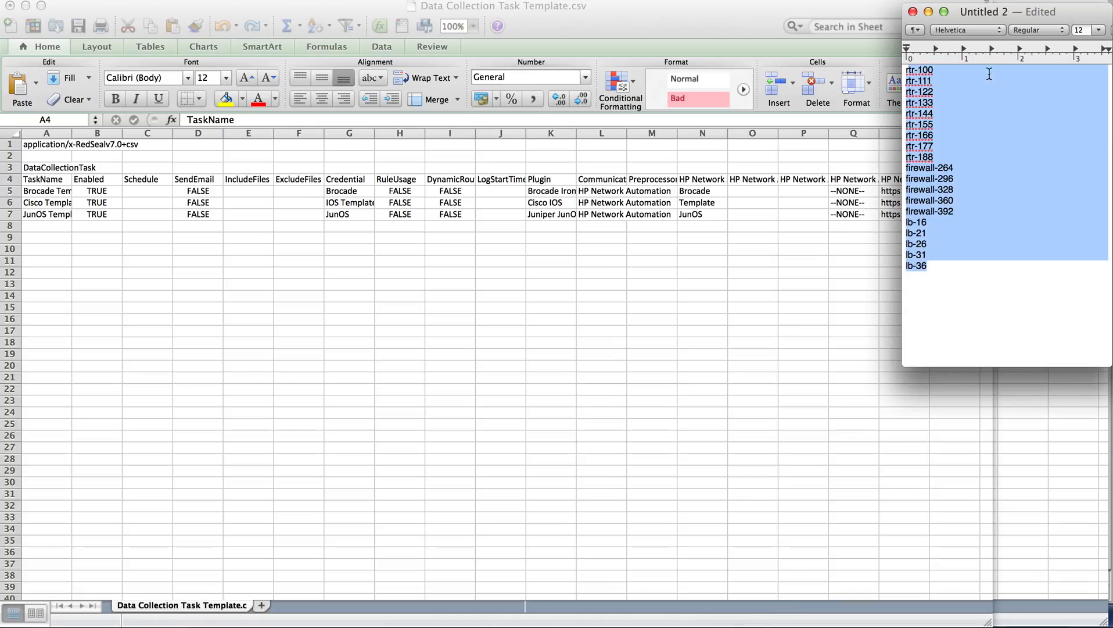
left_click(959, 132)
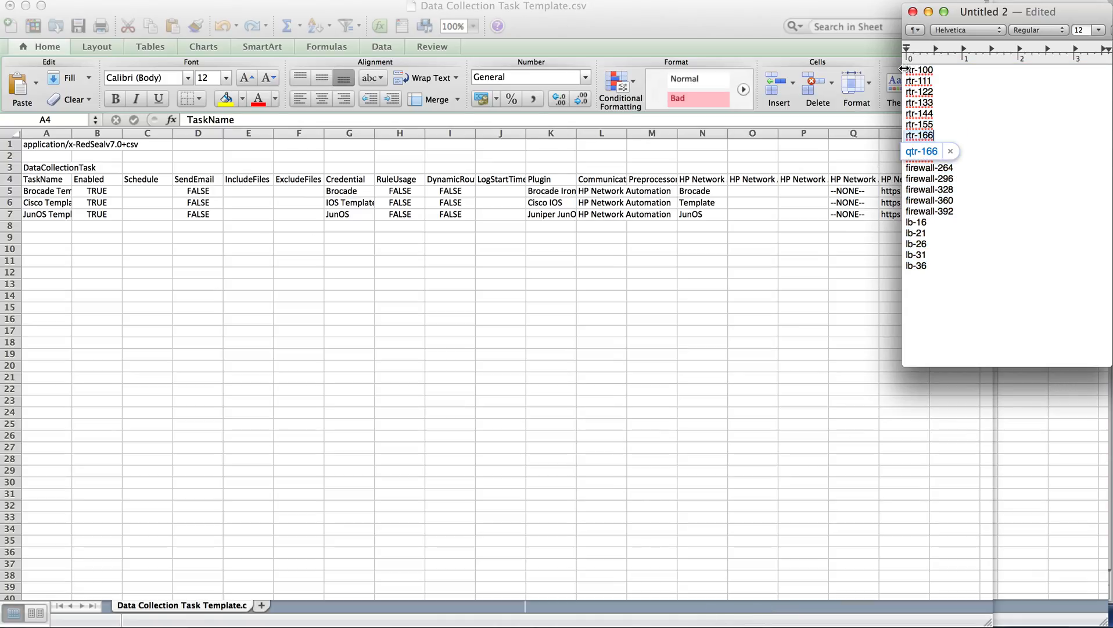
left_click_drag(909, 68, 968, 168)
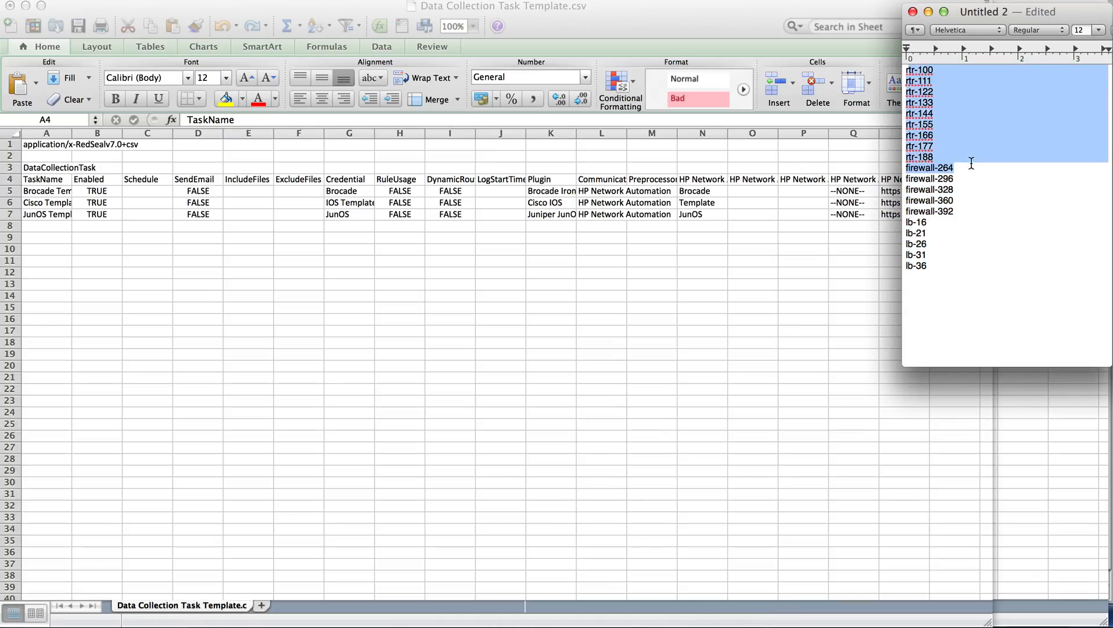
left_click_drag(950, 260, 940, 30)
key("super+c")
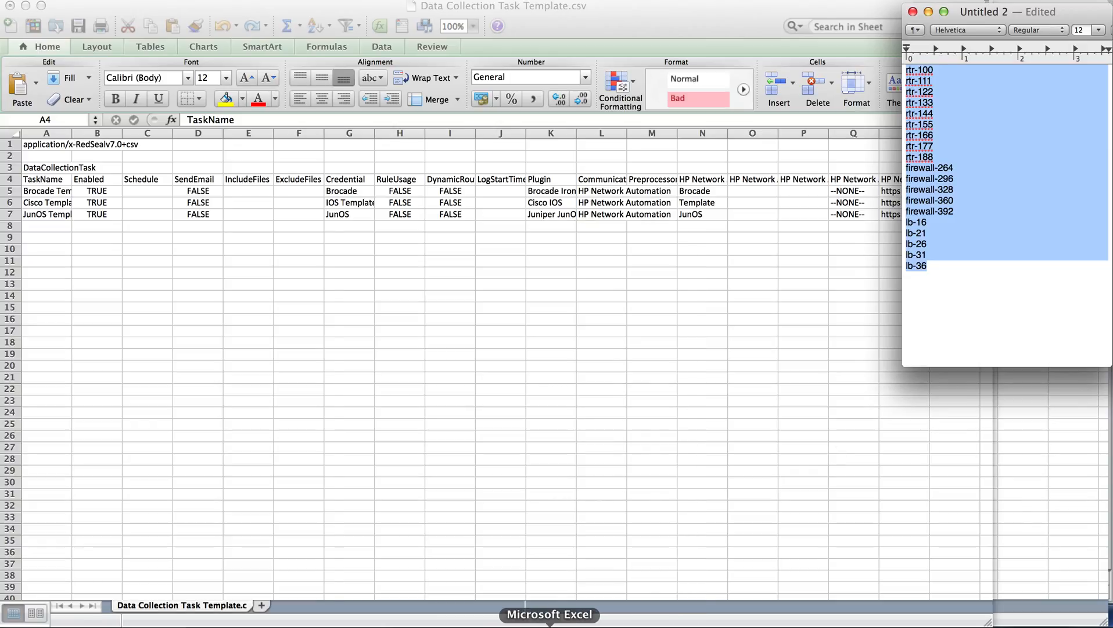
left_click(549, 626)
left_click(1052, 141)
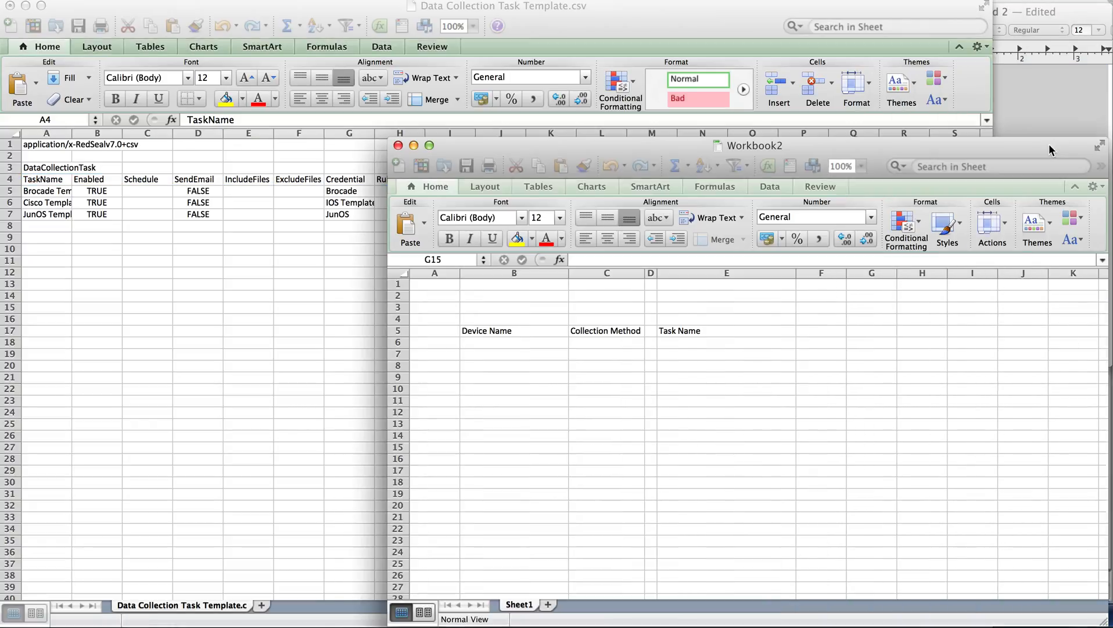
left_click(536, 341)
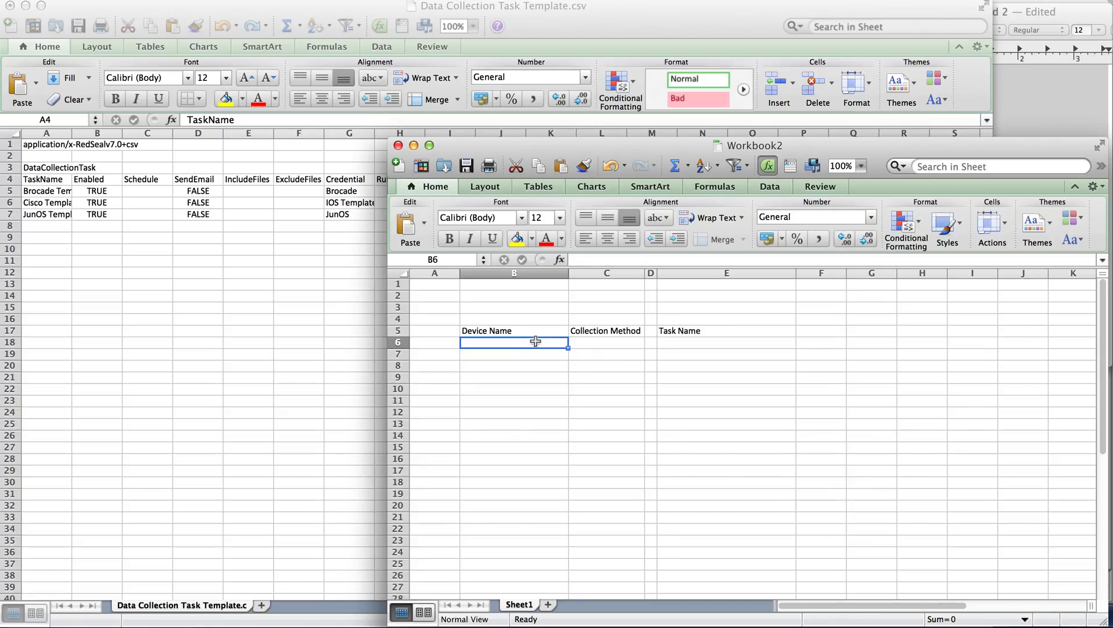
key("super+v")
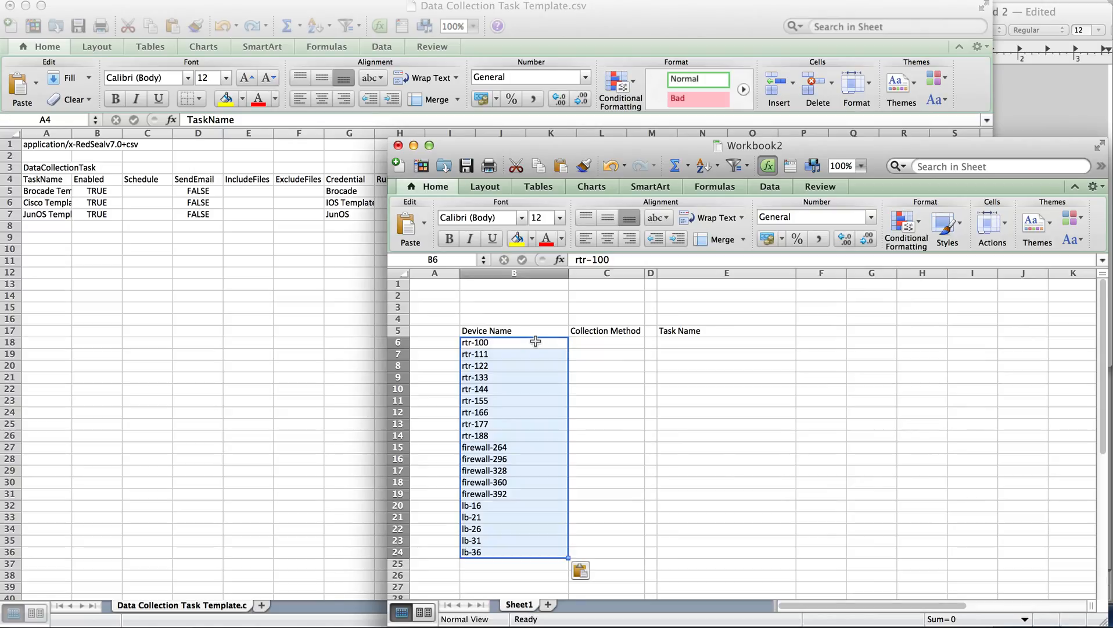
Enter HPNA as the collection method in C6 and fill it down to C24
left_click(607, 344)
type("HP")
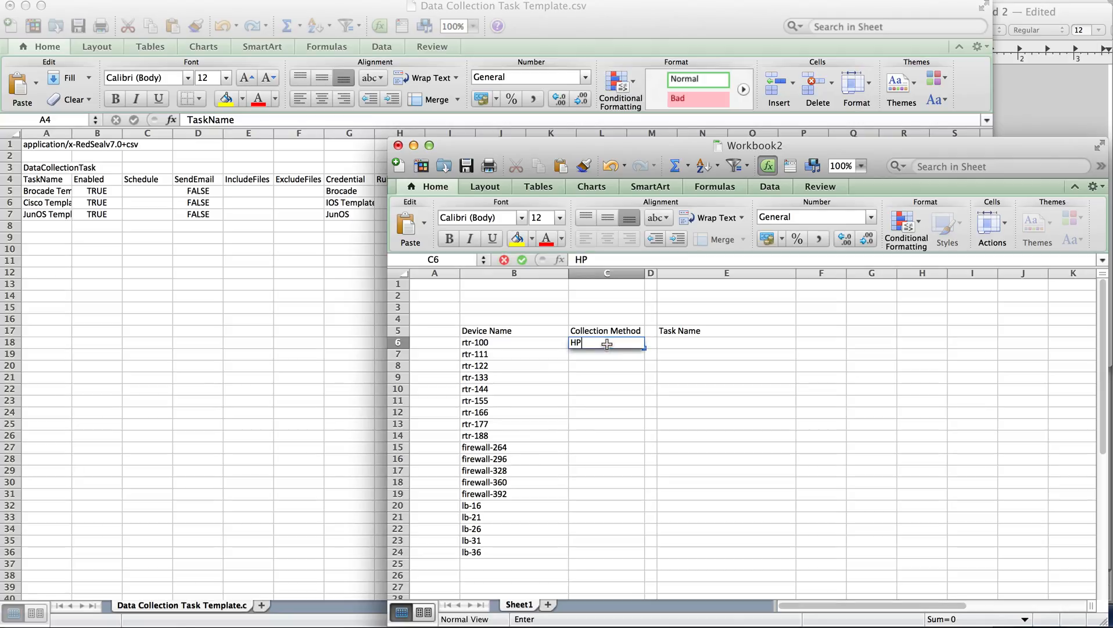
type("A")
key("BackSpace")
type("NA")
left_click(610, 549, "shift")
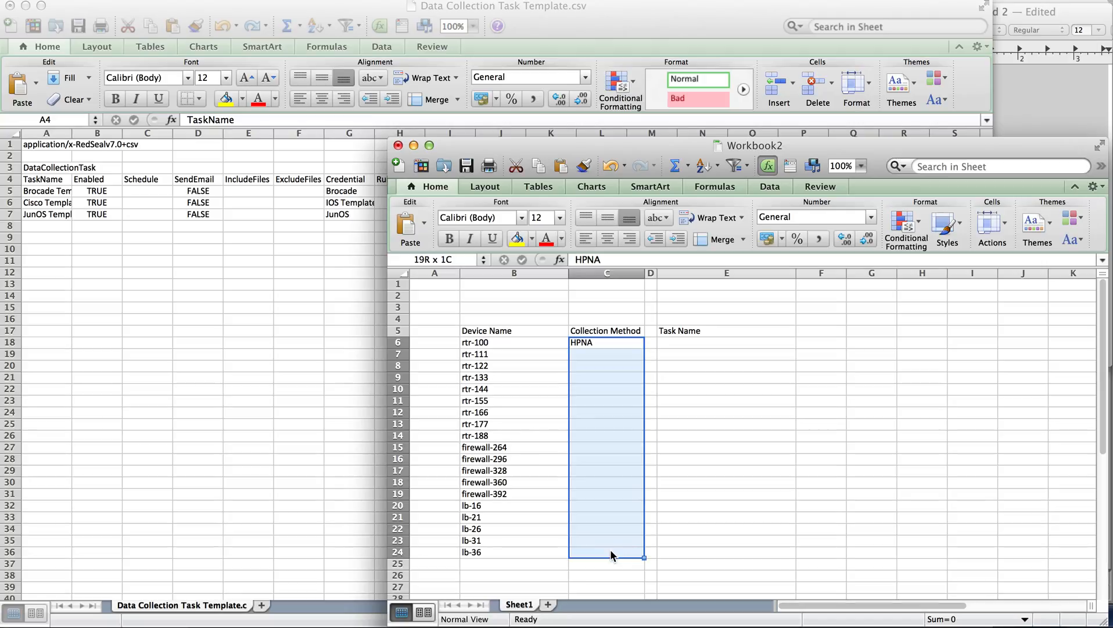
key("ctrl+d")
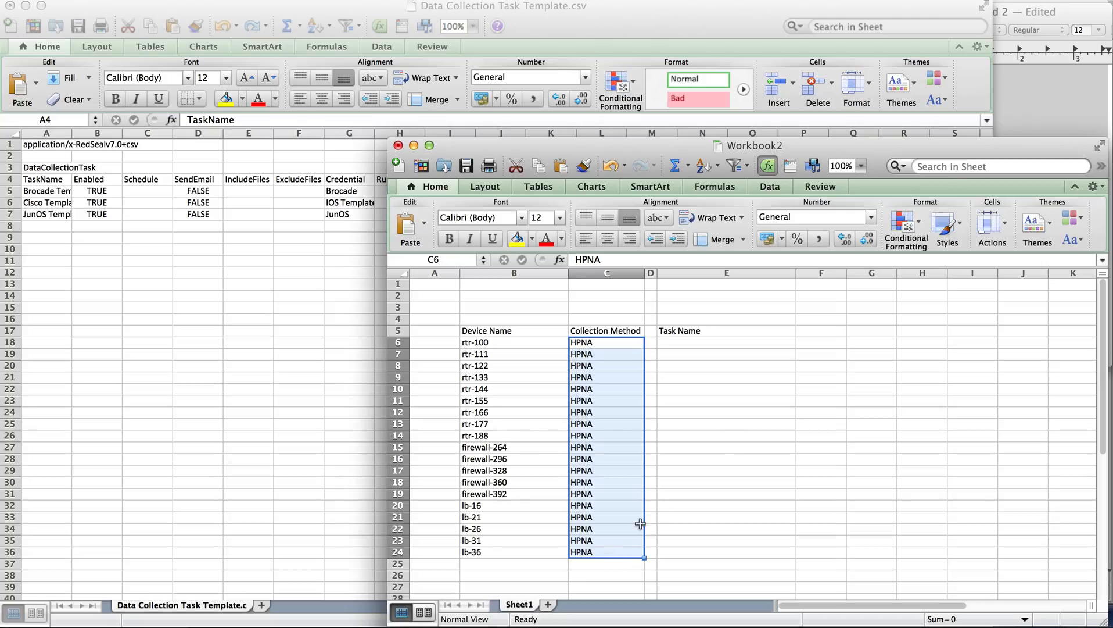
Enter the formula =CONCATENATE(B6,"-",C6) in E6 of Workbook2 to join the device name and collection method
left_click(698, 345)
type("=")
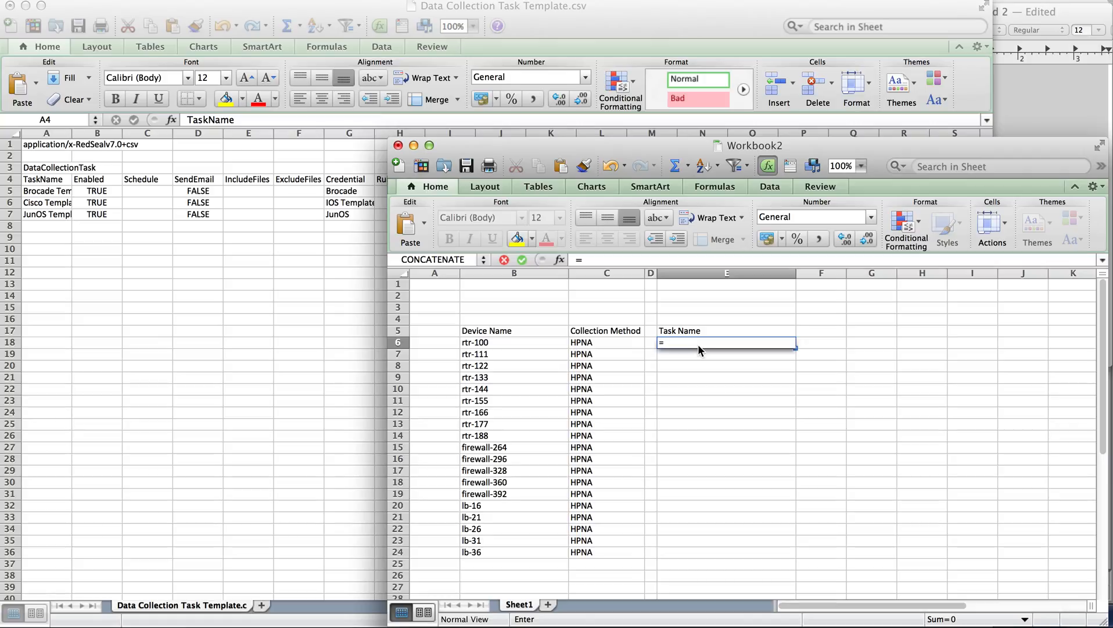
type("CON")
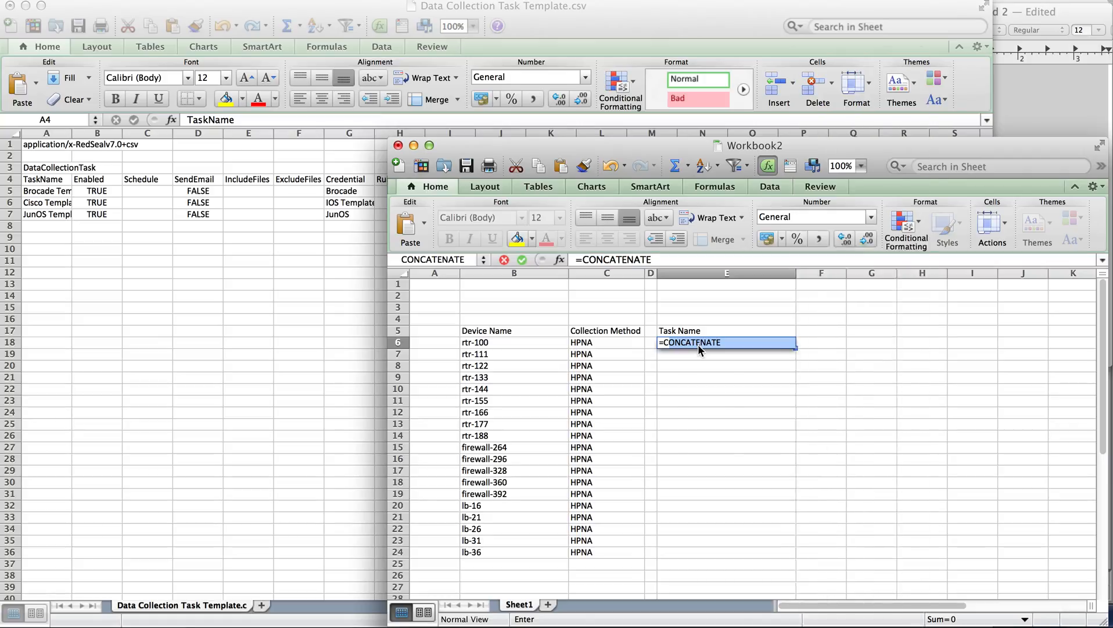
left_click(698, 343)
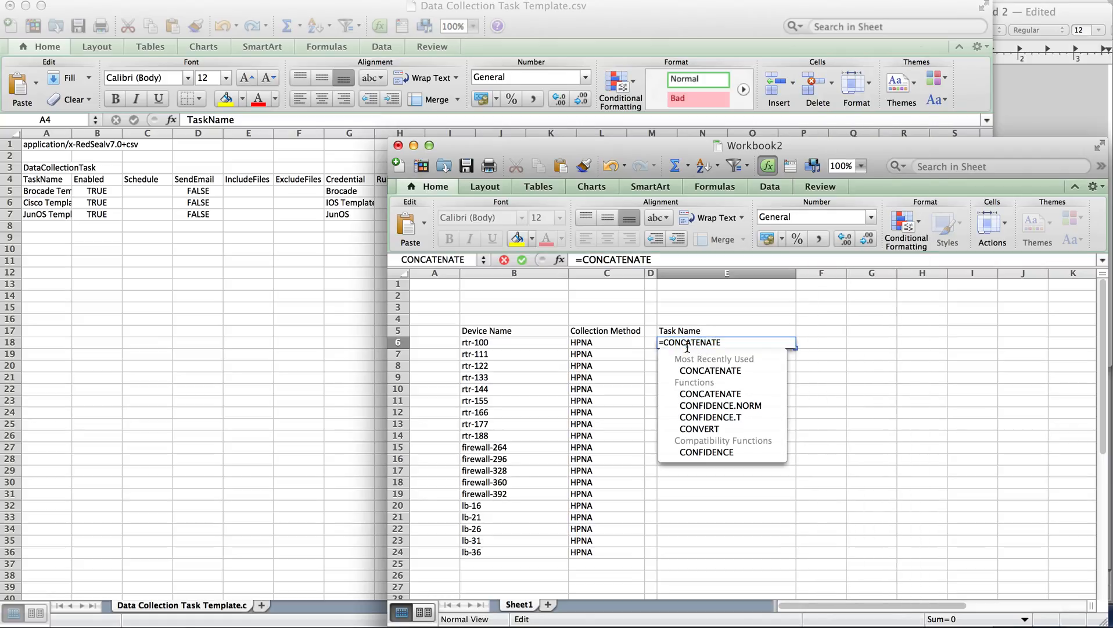
left_click(499, 342)
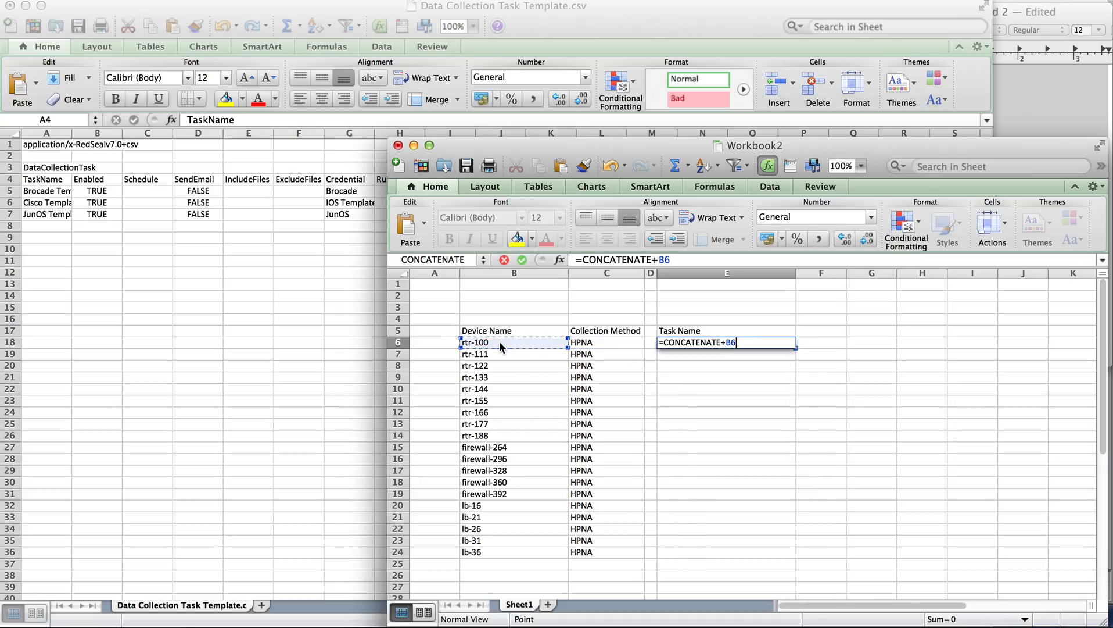
key("BackSpace")
key("BackSpace")
key("BackSpace")
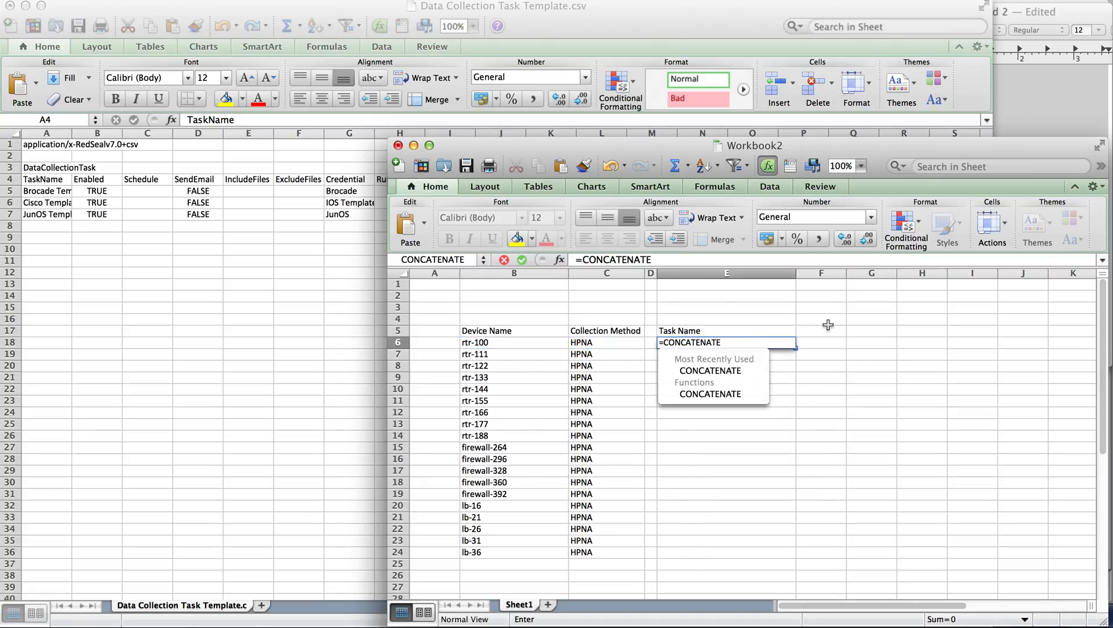
type("(")
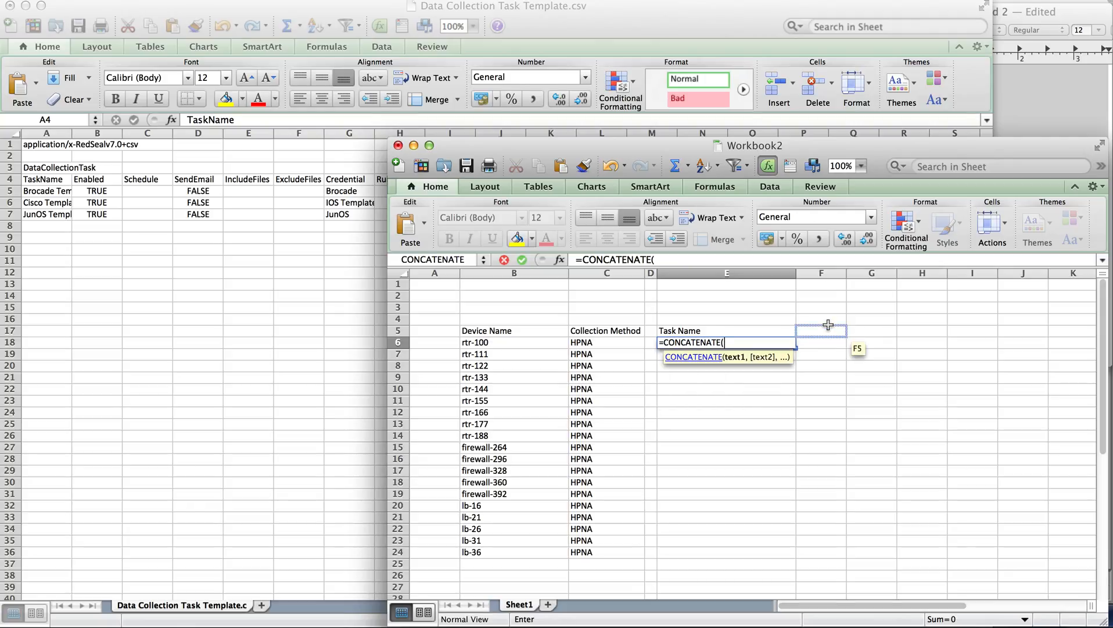
left_click(509, 343)
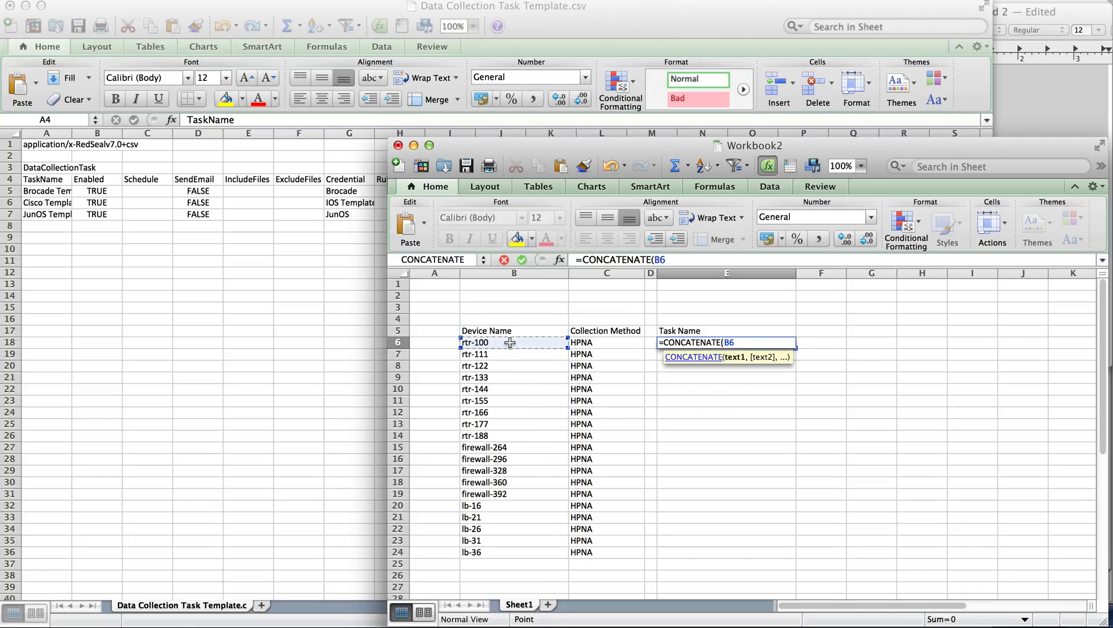
type(",")
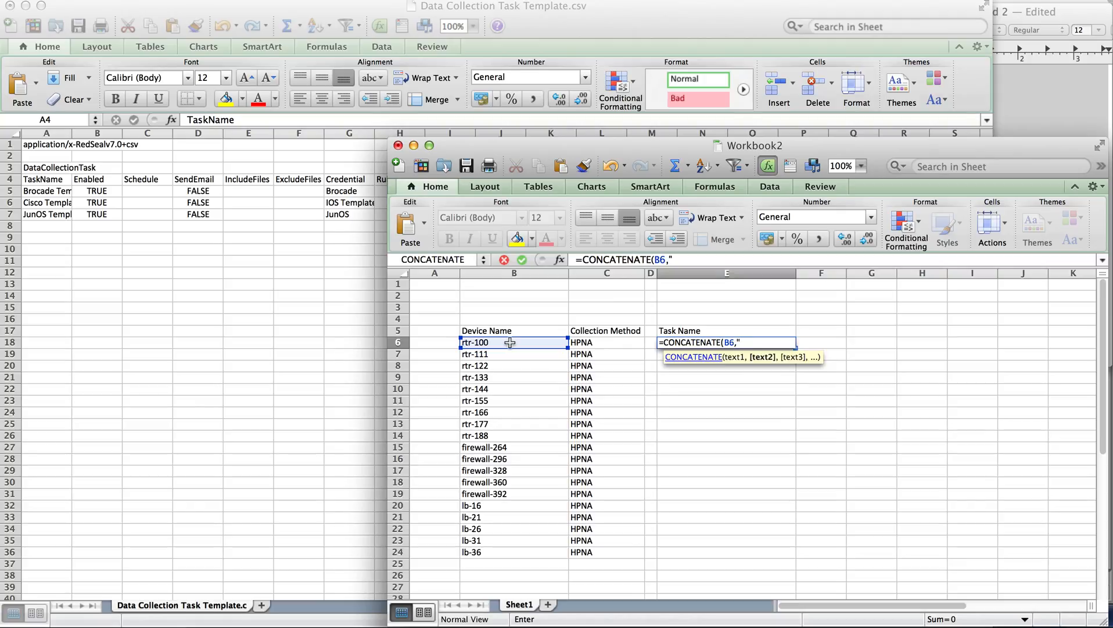
type("\"-\",")
left_click(594, 343)
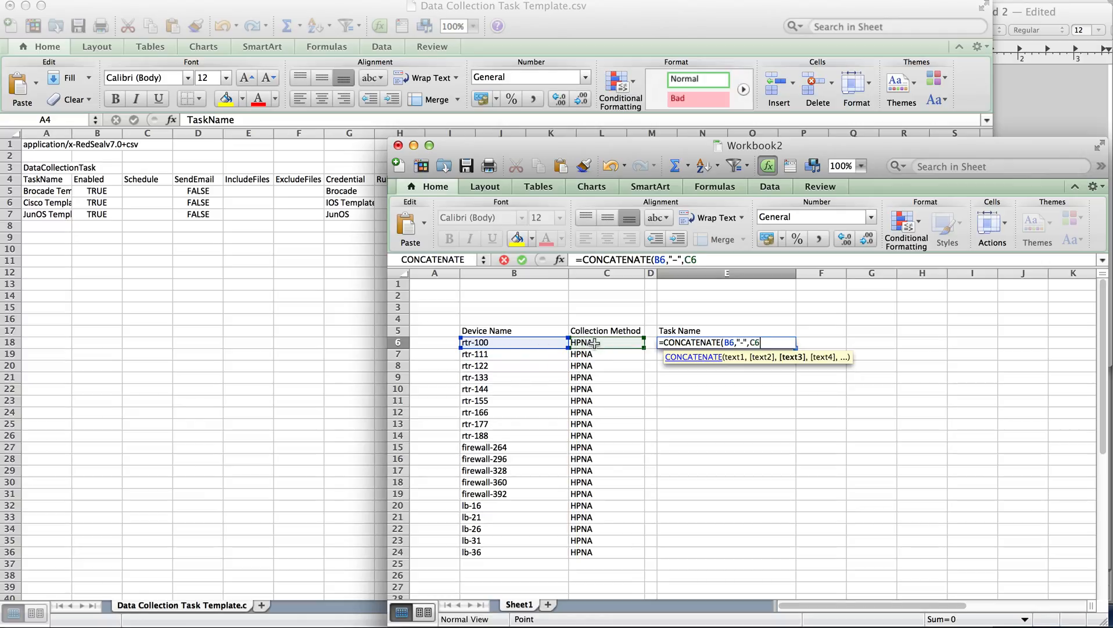
type(")")
key("Return")
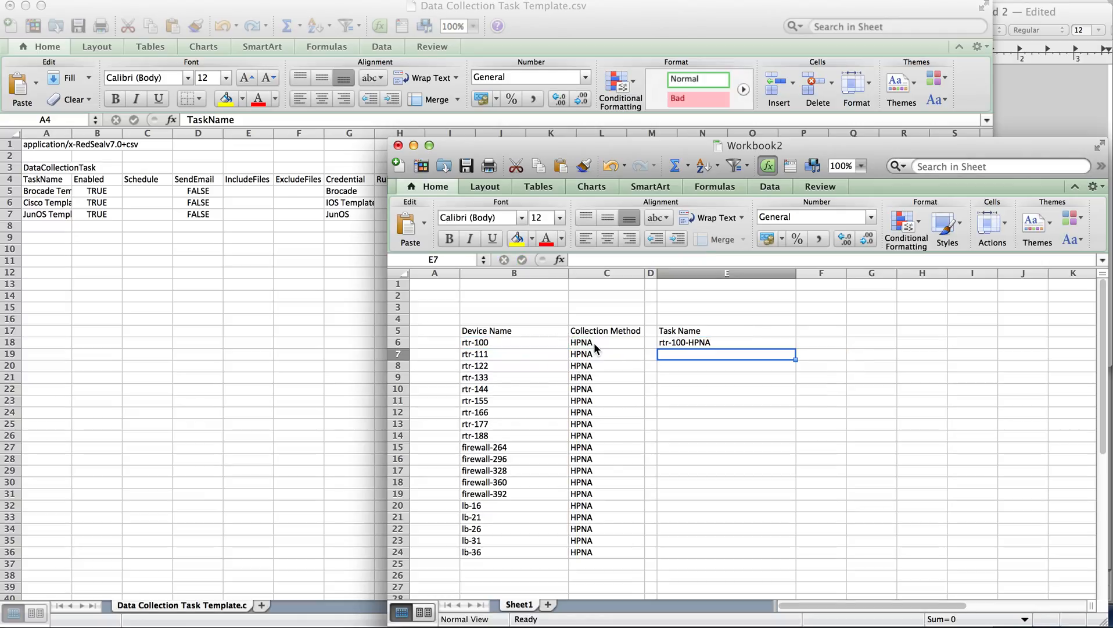
Fill the task name formula from E6 down to E24
key("Up")
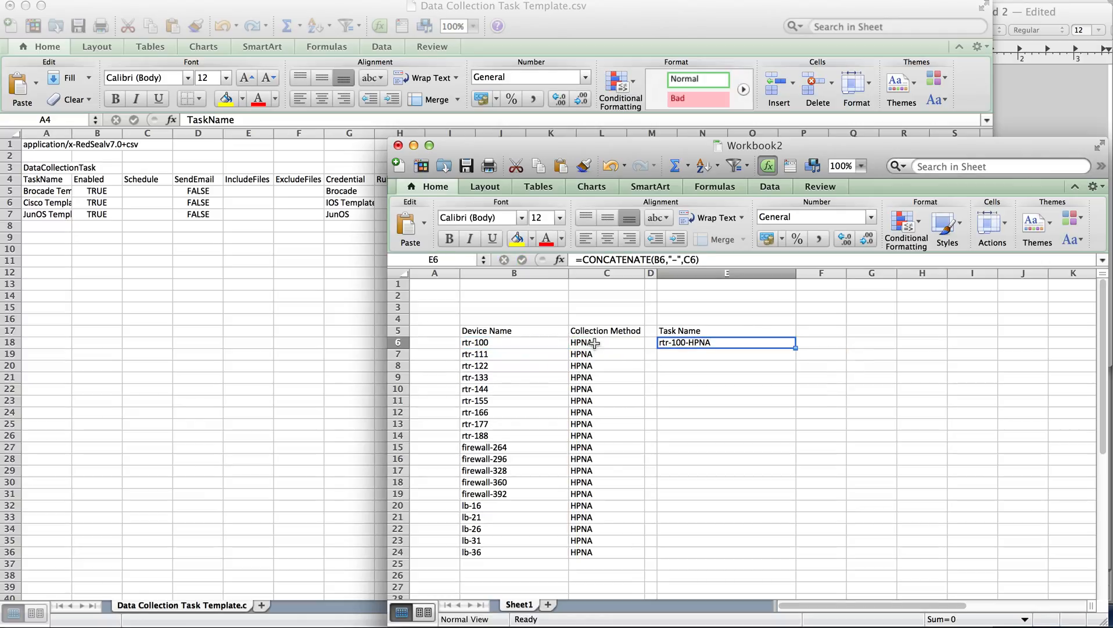
left_click(702, 547, "shift")
key("ctrl+d")
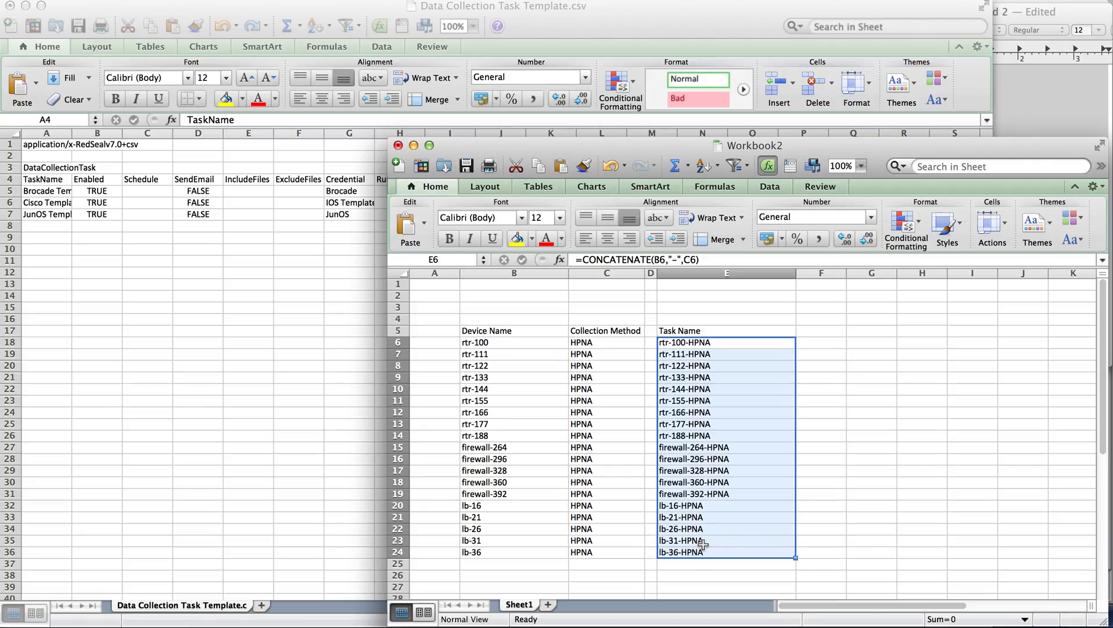
Copy the generated task names in E6:E24 and switch to the Data Collection Task Template.csv workbook
left_click(510, 342)
left_click(727, 341)
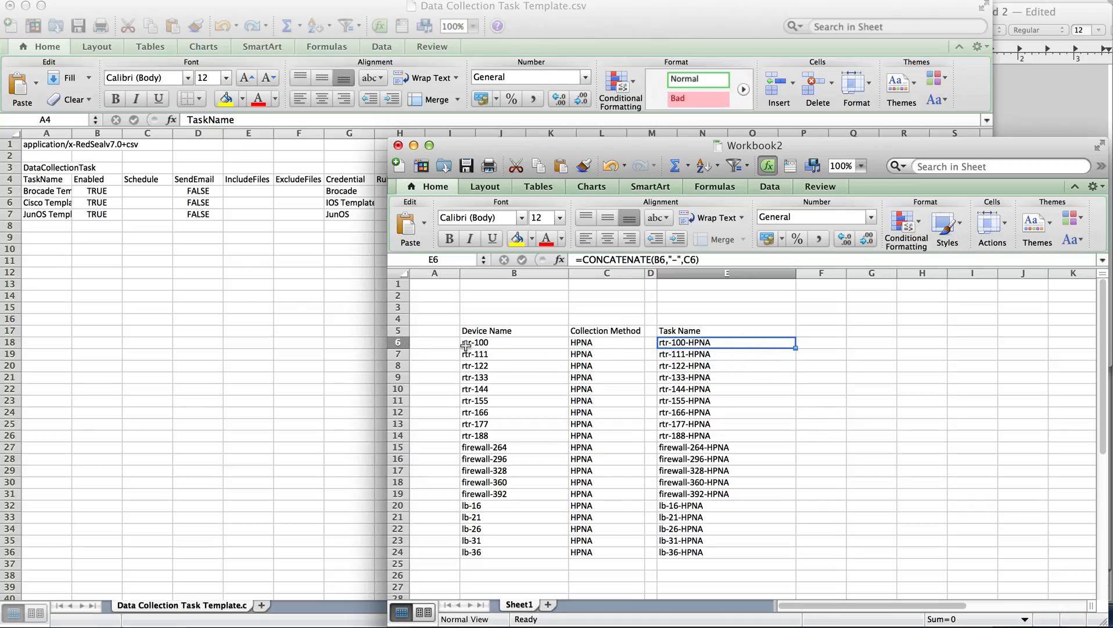
left_click(690, 552, "shift")
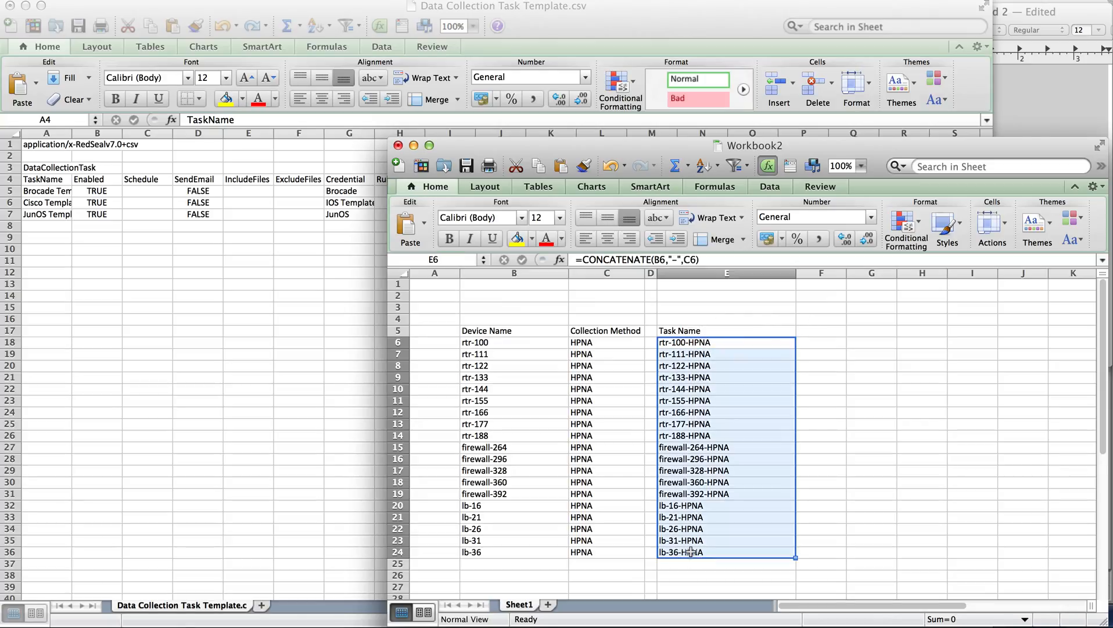
key("super+c")
left_click(690, 551)
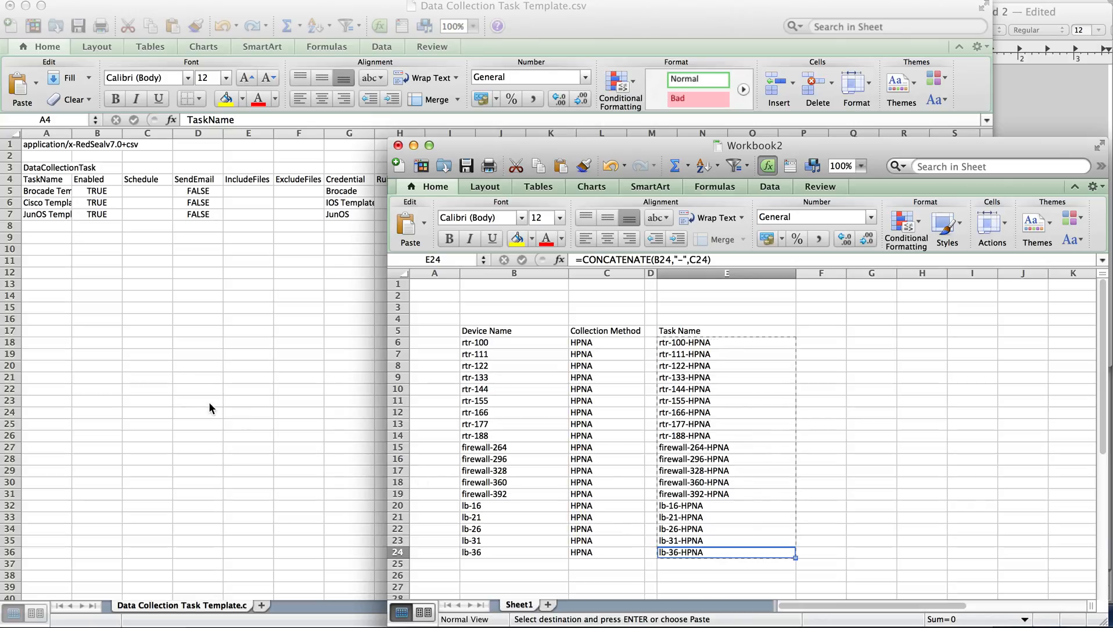
left_click(44, 244)
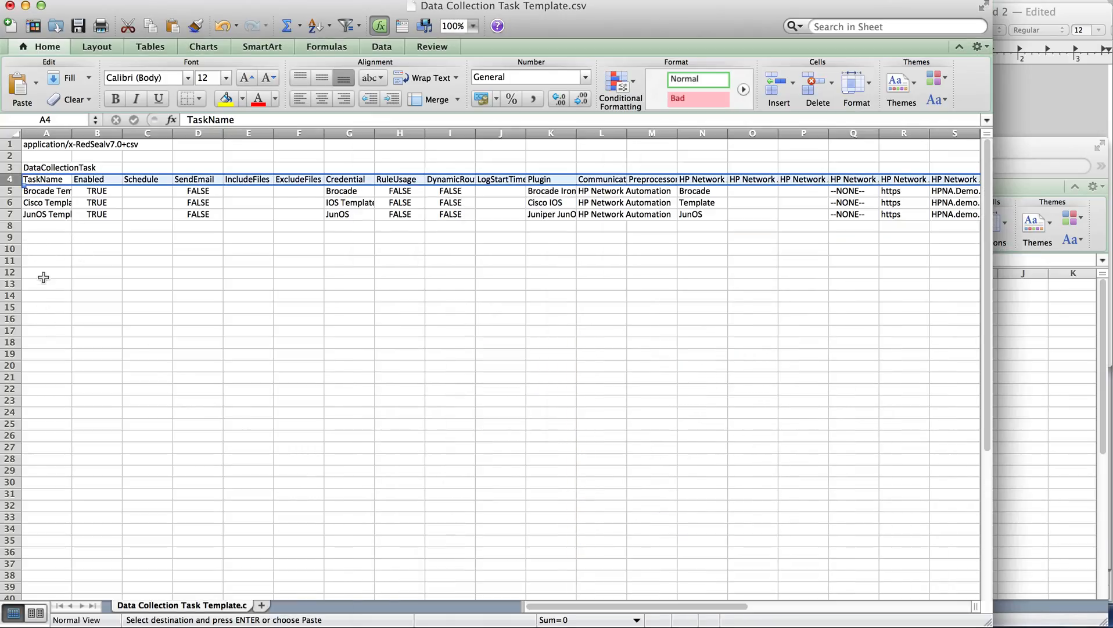
Try a normal paste of the copied task names at A8, then undo it
left_click(46, 256)
key("Up")
key("Up")
key("Up")
key("super+v")
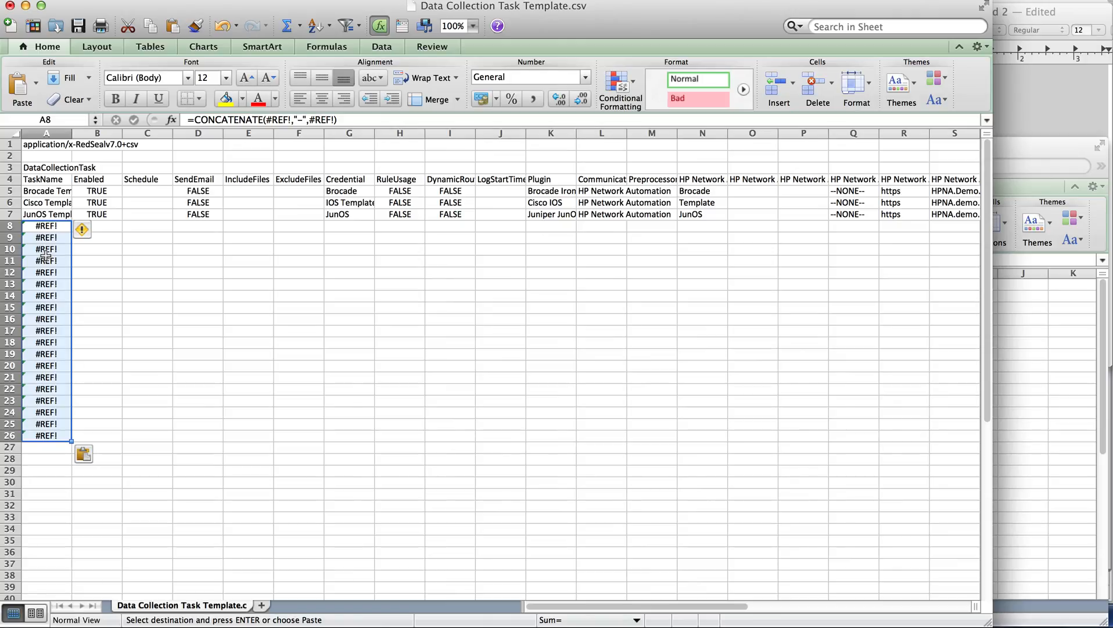
key("super+z")
Paste the copied task names as values only starting at A9, and widen column A to fit its contents
left_click(51, 239)
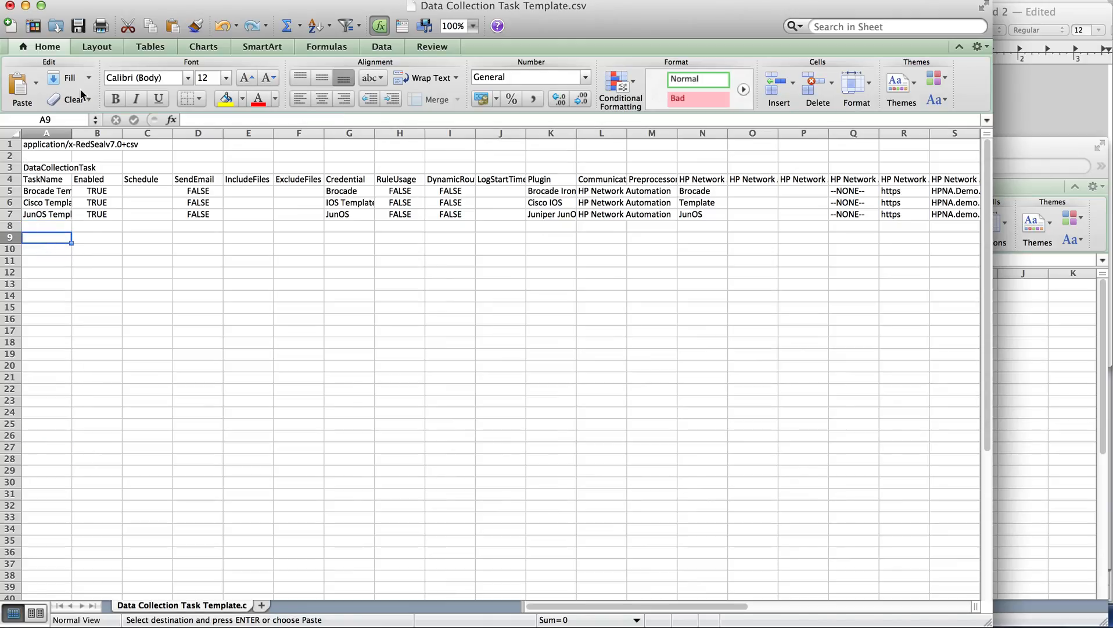
left_click(96, 1)
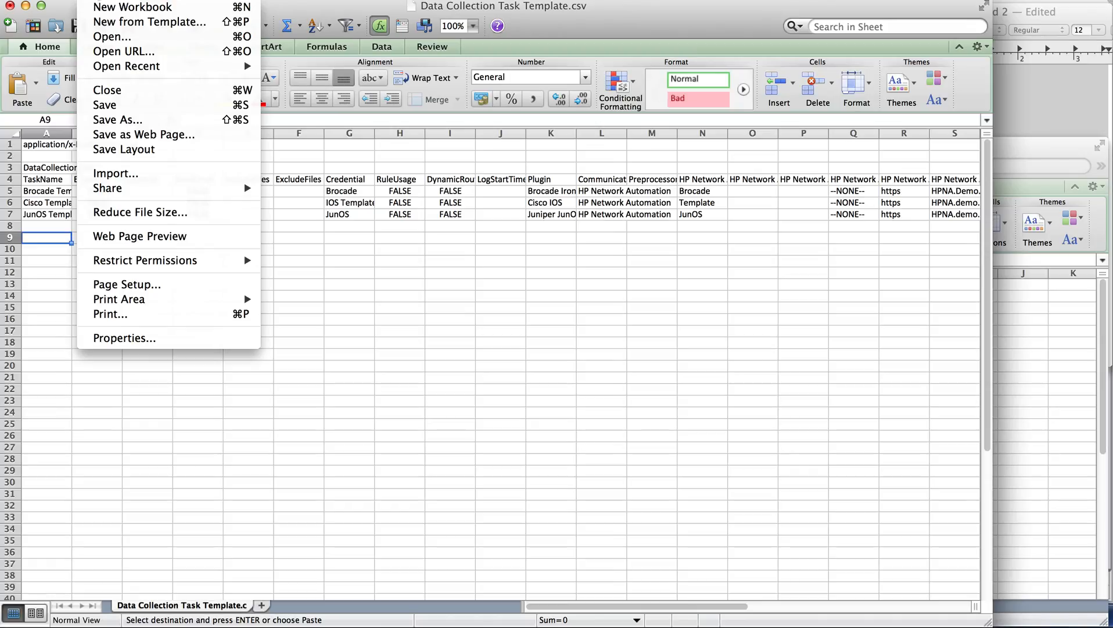
mouse_move(126, 1)
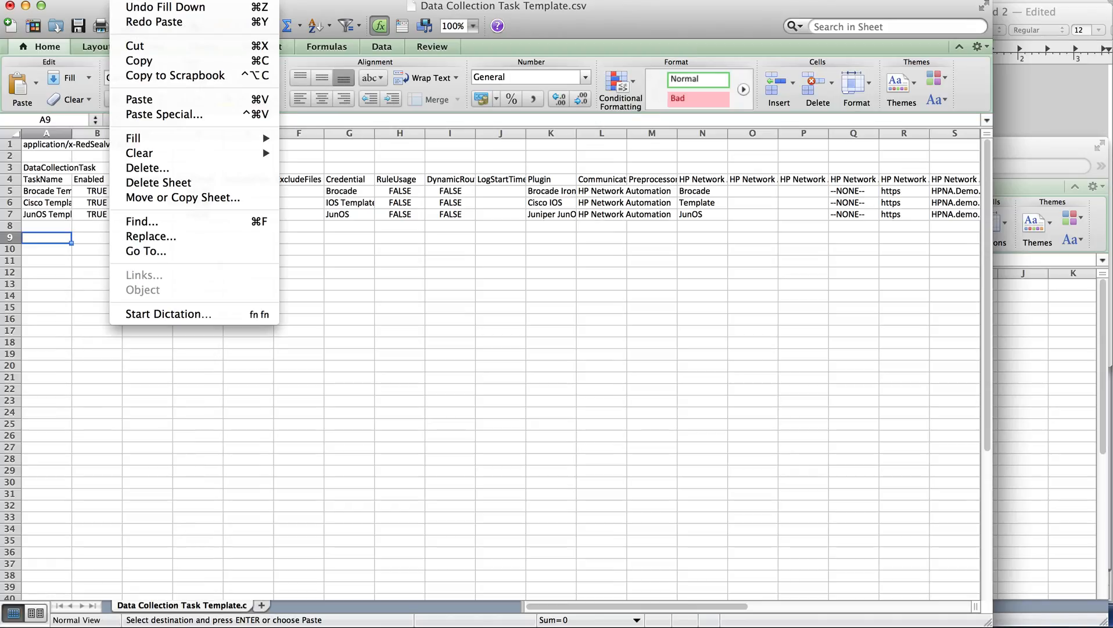
left_click(155, 116)
left_click(153, 99)
left_click(314, 296)
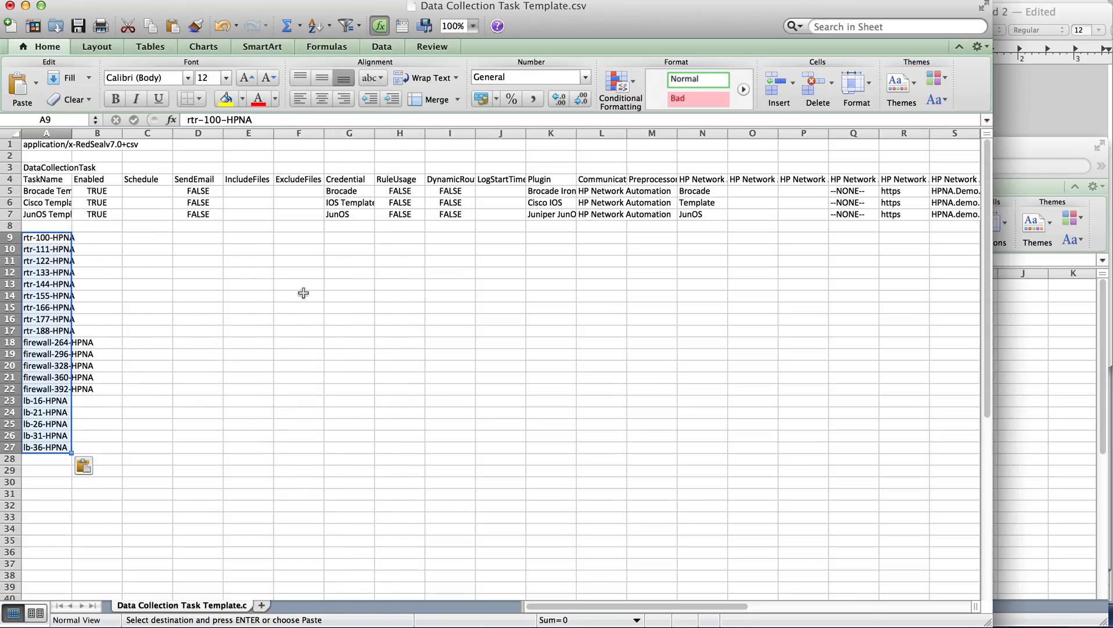
double_click(72, 137)
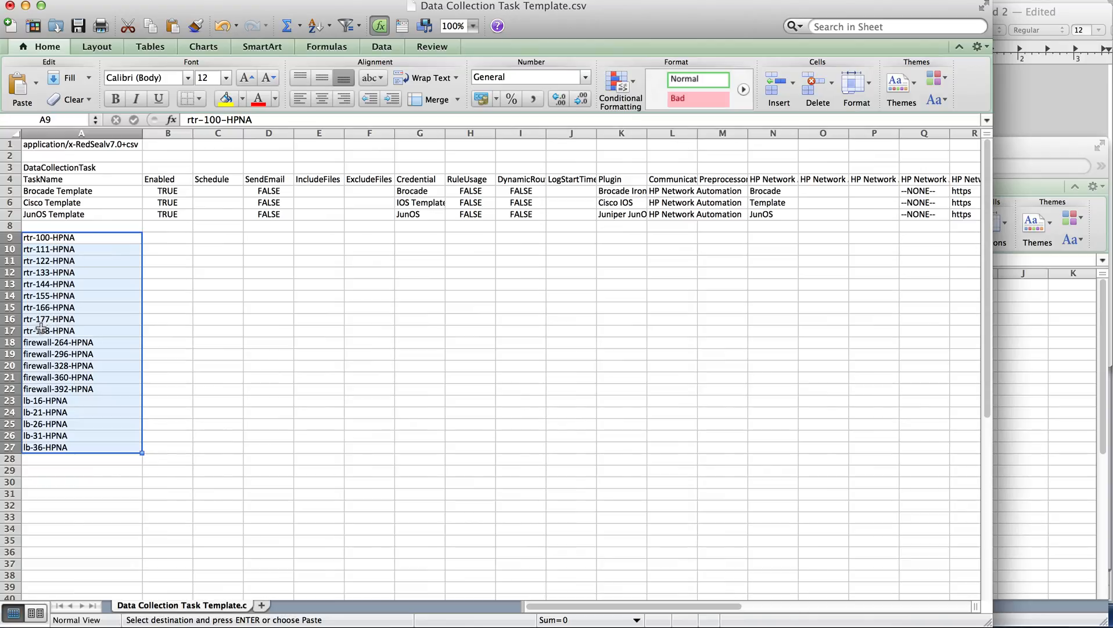
Insert a blank row above lb-16-HPNA and another above firewall-264-HPNA to separate the device groups
left_click(10, 401)
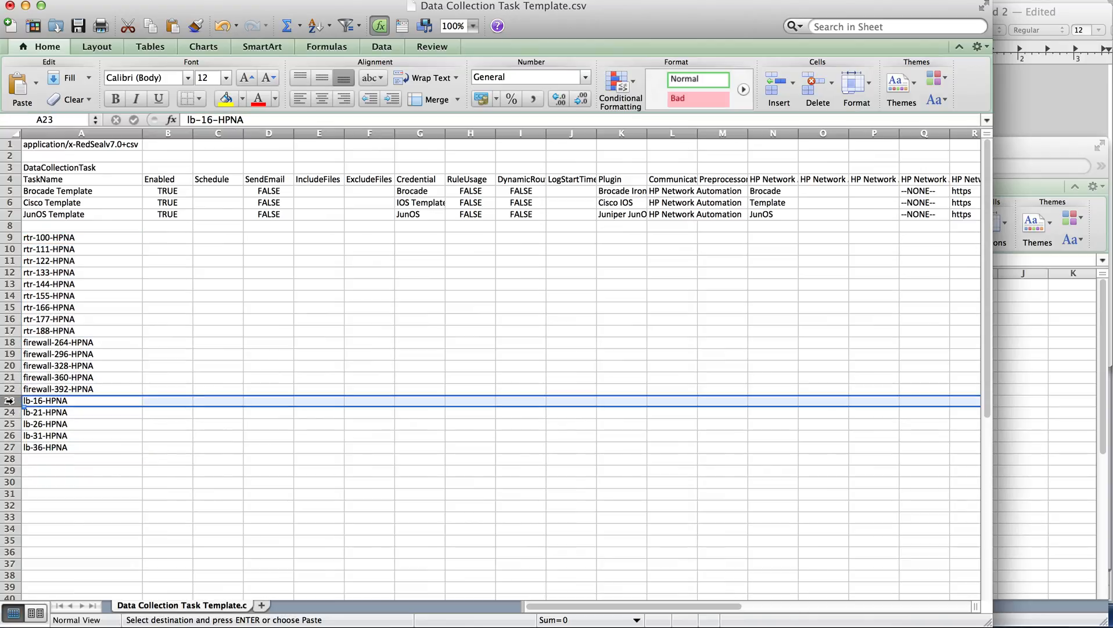
right_click(8, 401)
left_click(43, 476)
left_click(10, 342)
right_click(11, 343)
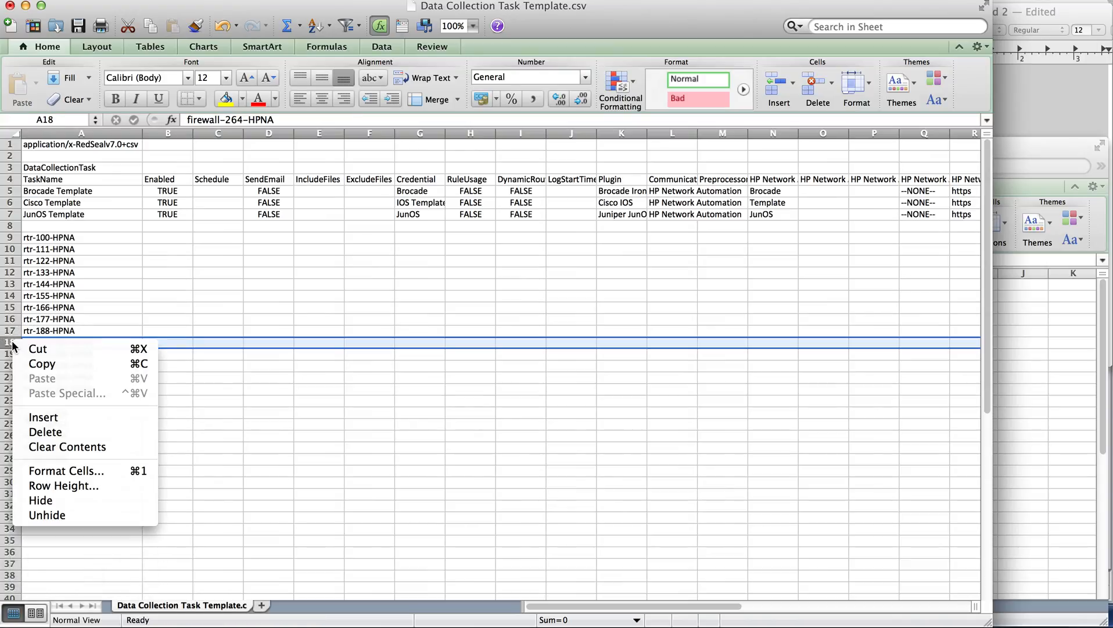
left_click(58, 424)
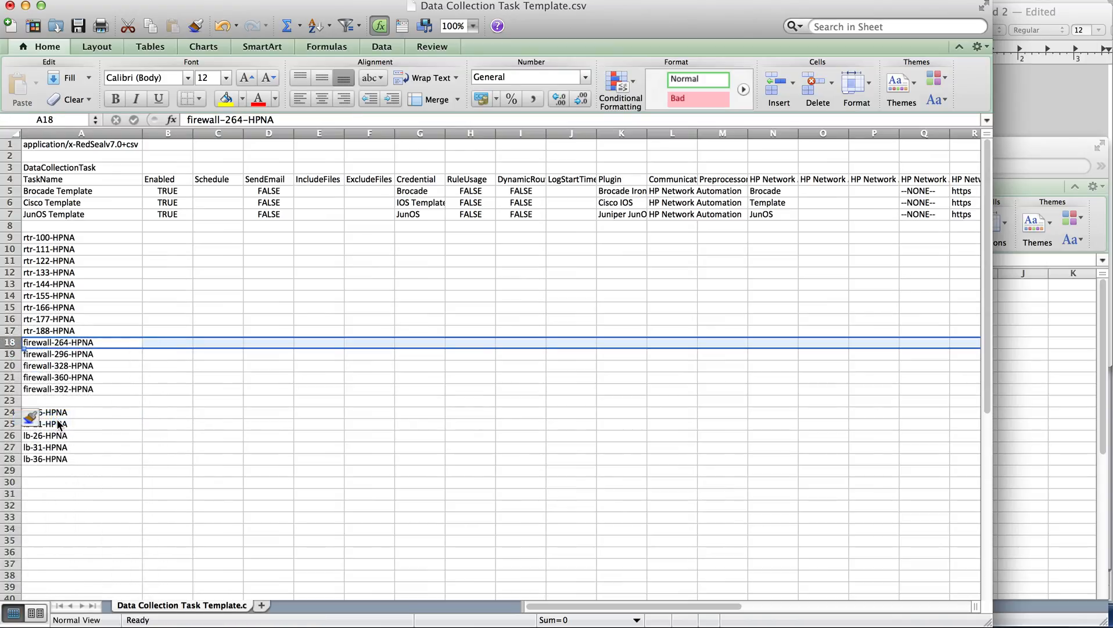
Move the JunOS Template row into the blank row 18 above the firewall tasks
left_click(12, 214)
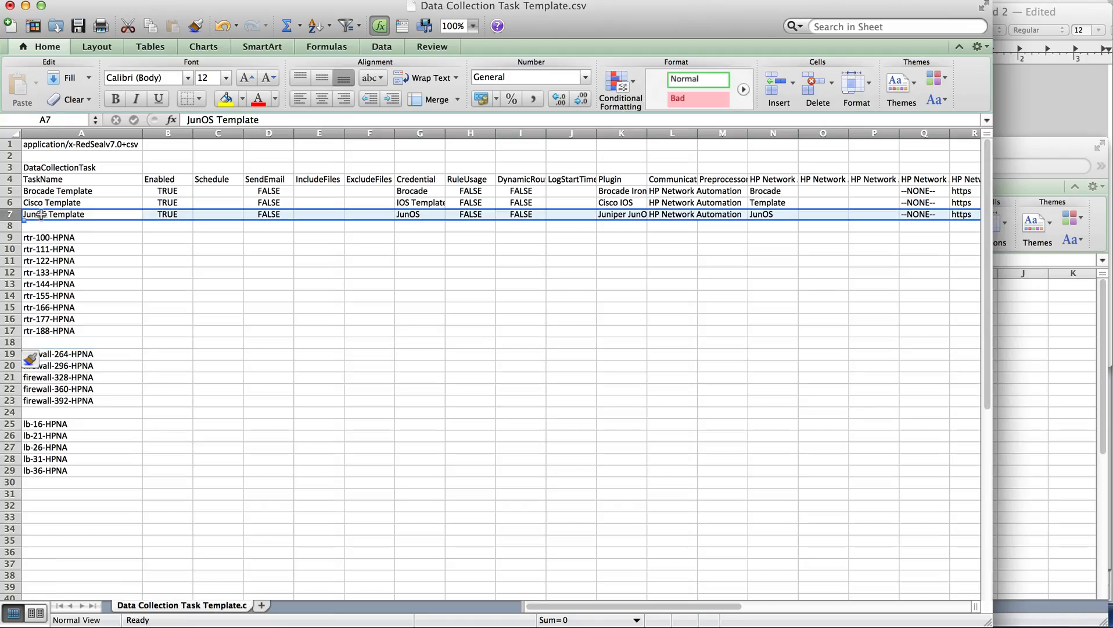
key("super+c")
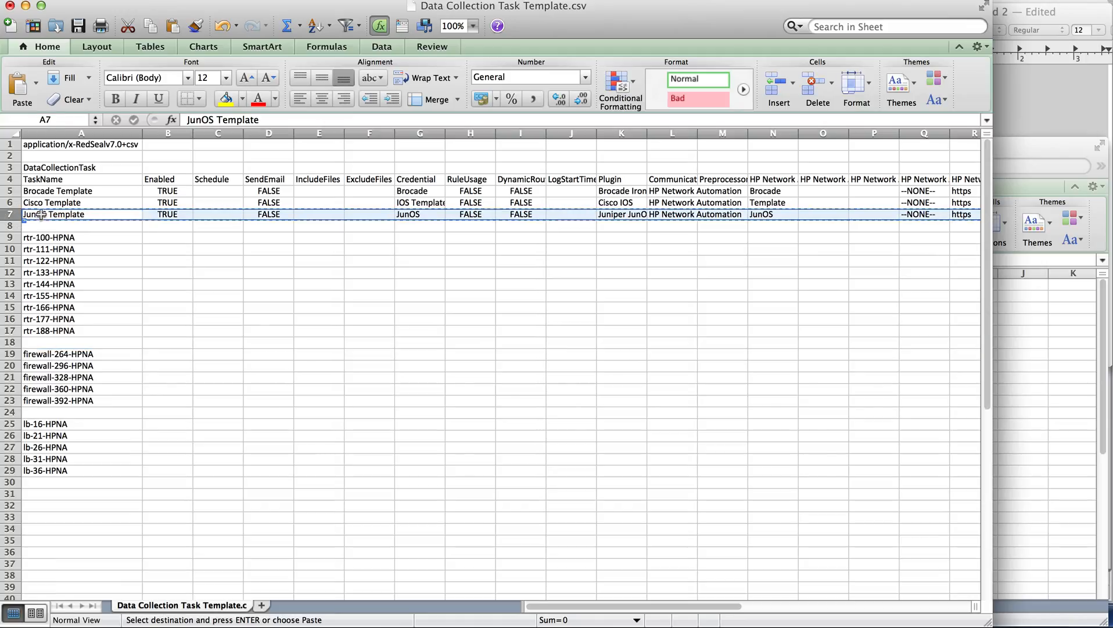
left_click(11, 342)
key("super+v")
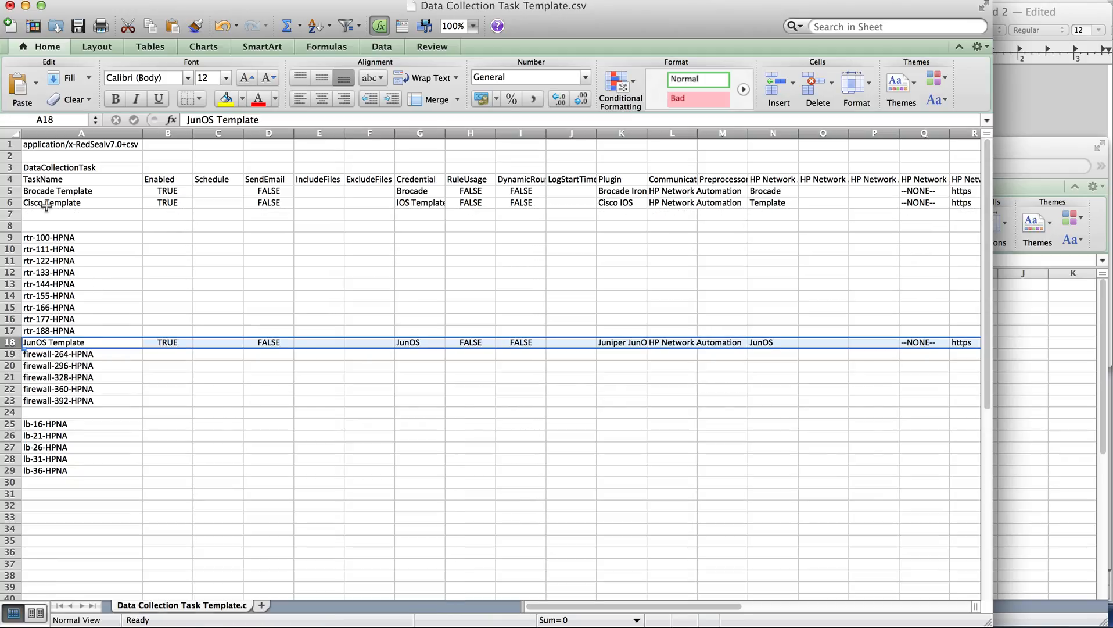
Move the Brocade Template row into the blank row 24 above the lb tasks
left_click(11, 191)
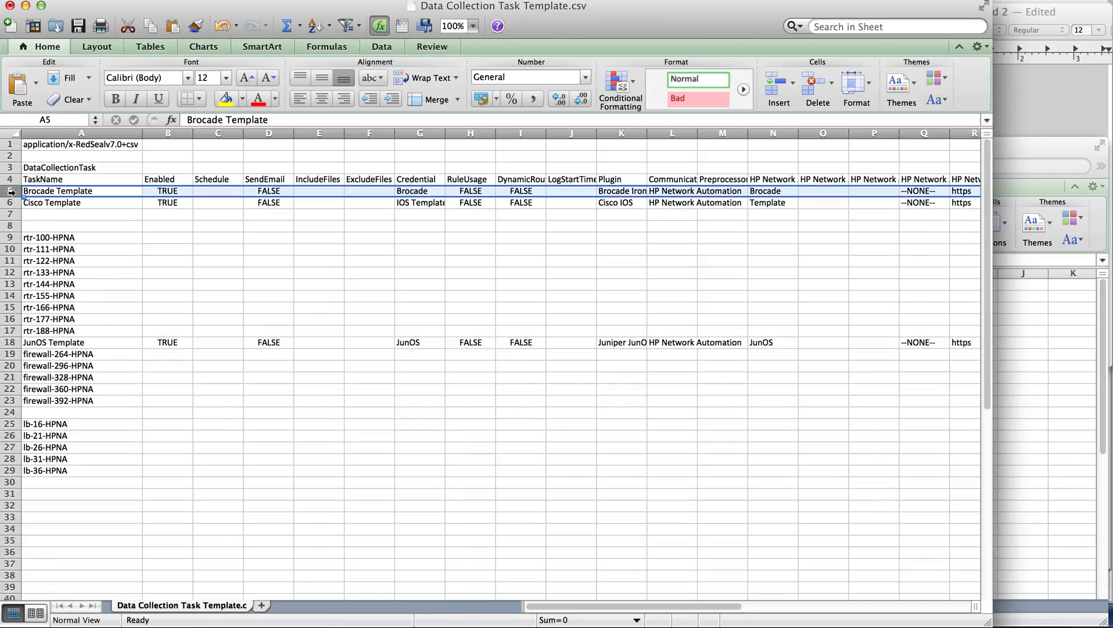
key("super+x")
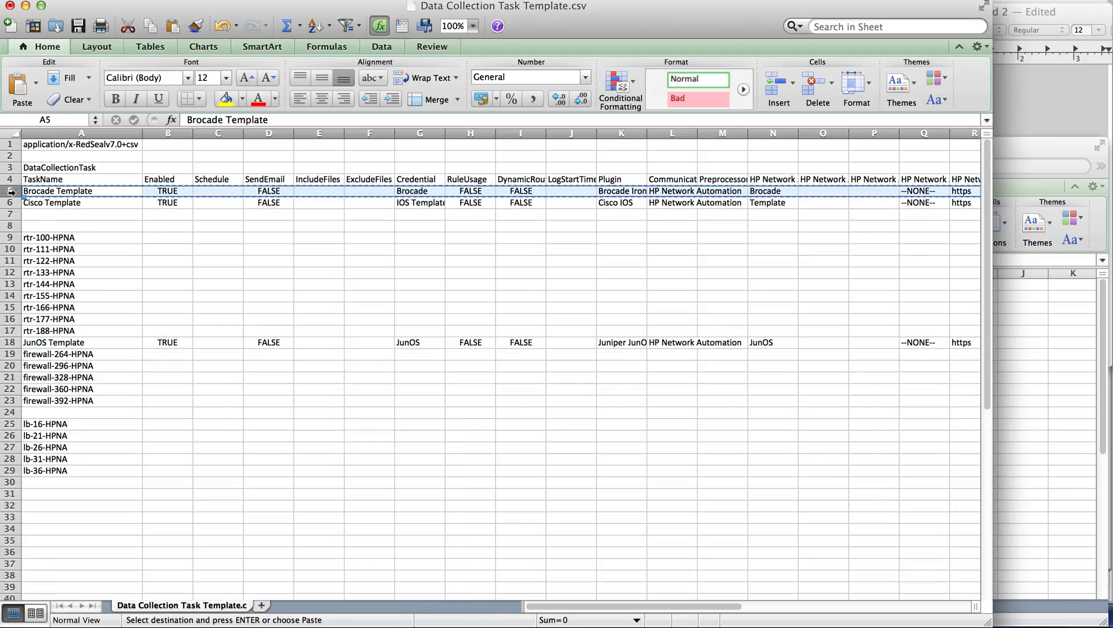
left_click(11, 412)
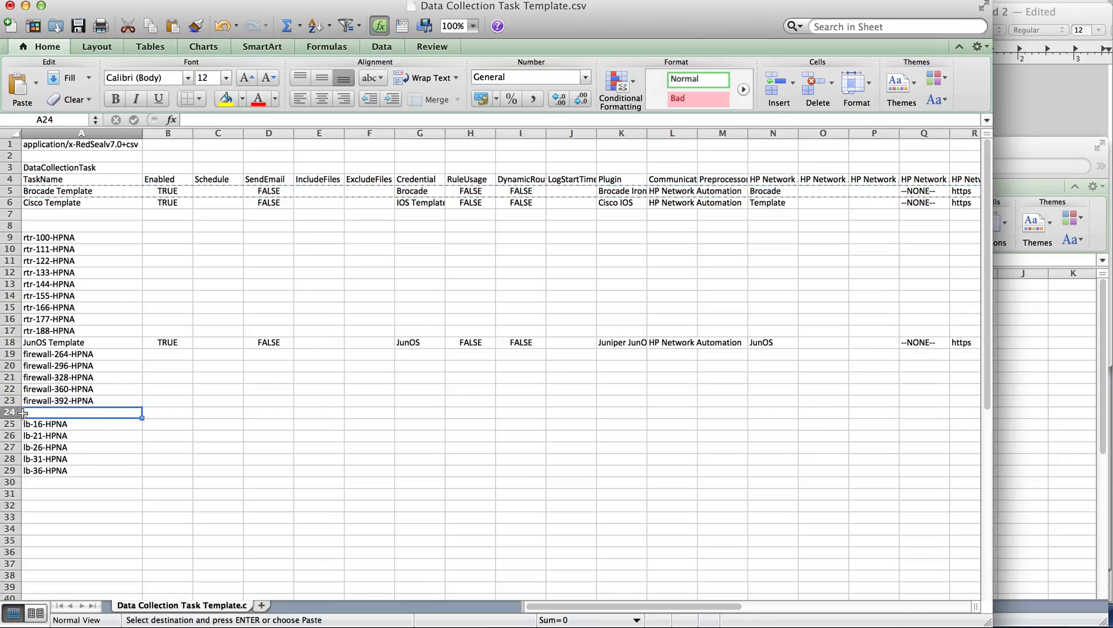
key("super+v")
Delete the empty rows 7 and 8 below Cisco Template and the empty row 5 above it
left_click_drag(9, 214, 10, 226)
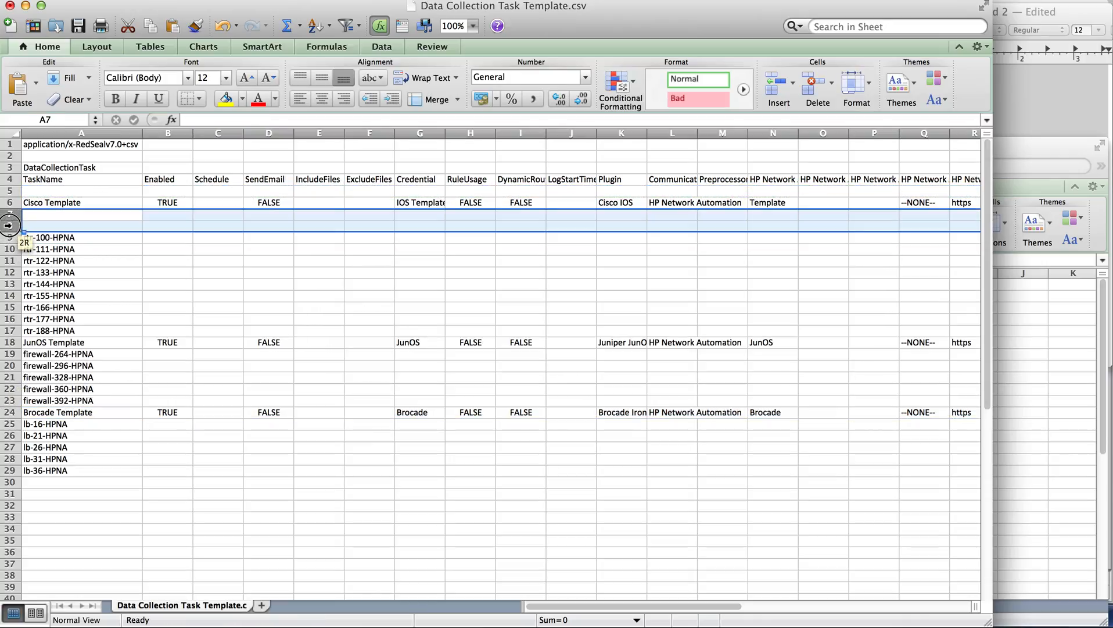
right_click(105, 227)
left_click(153, 311)
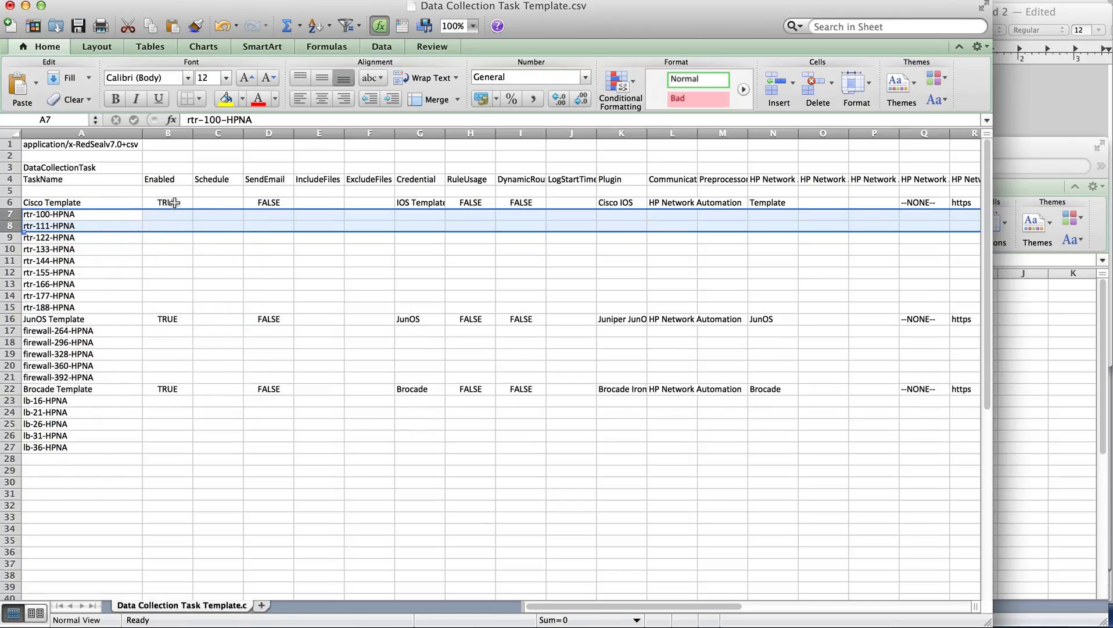
left_click(9, 190)
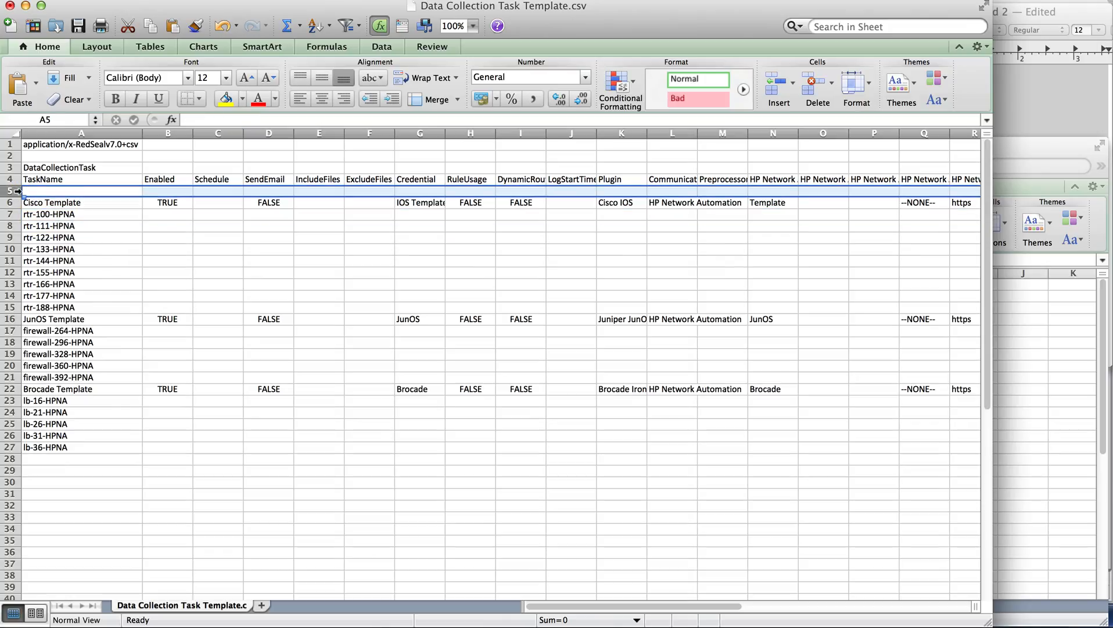
right_click(13, 190)
left_click(76, 283)
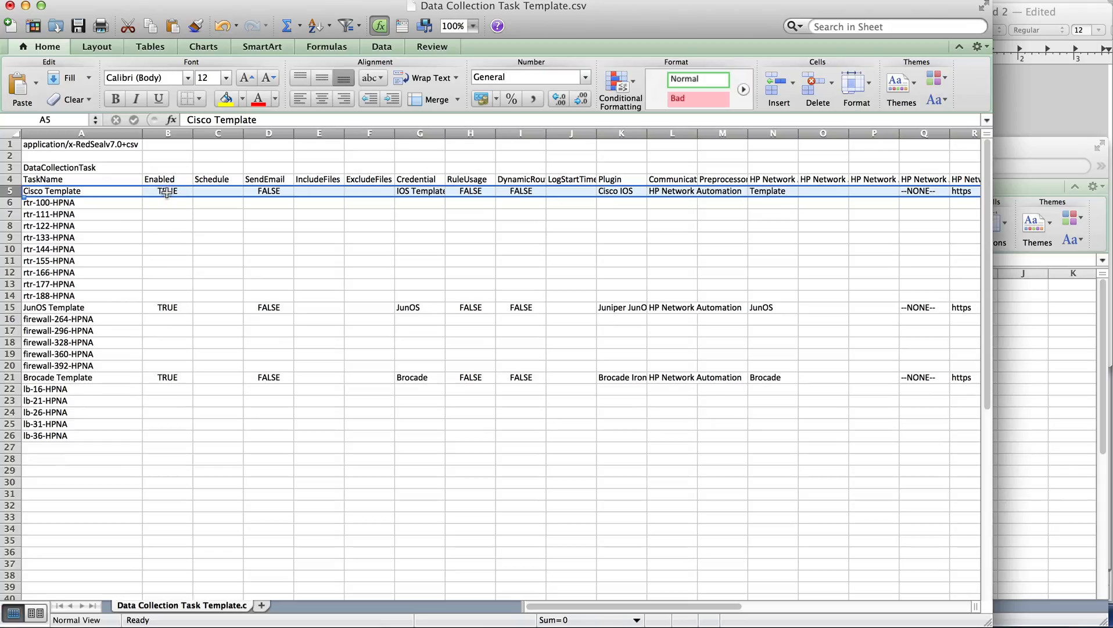
Fill the Cisco Template settings in columns B to M down through row 14 and copy the rtr device names from Workbook2 into N6:N14
left_click_drag(167, 192, 705, 292)
key("ctrl+d")
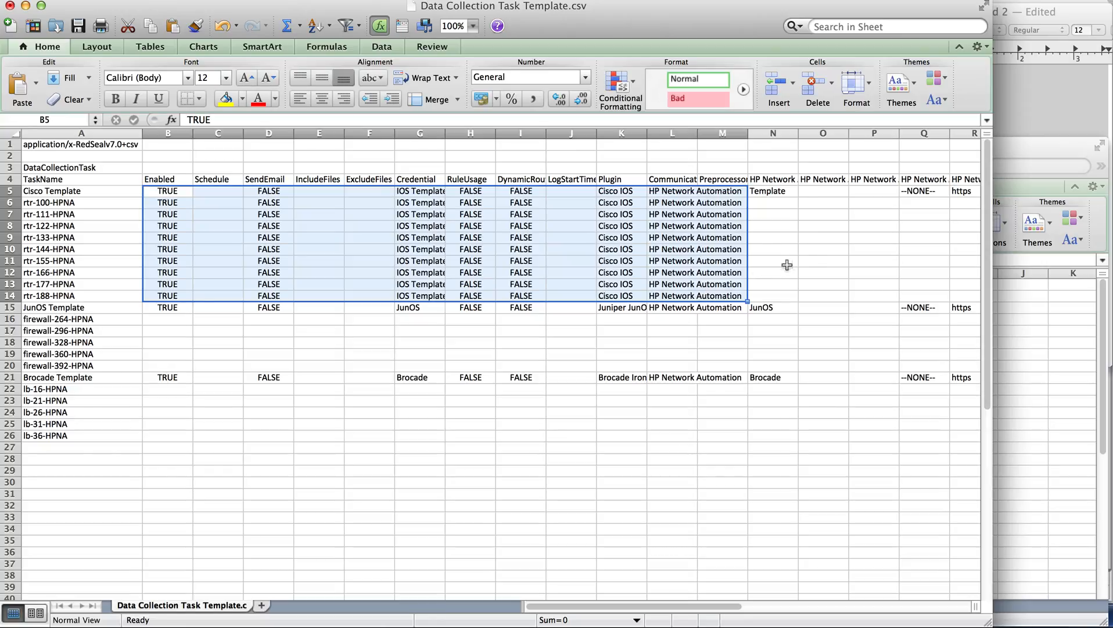
left_click(783, 202)
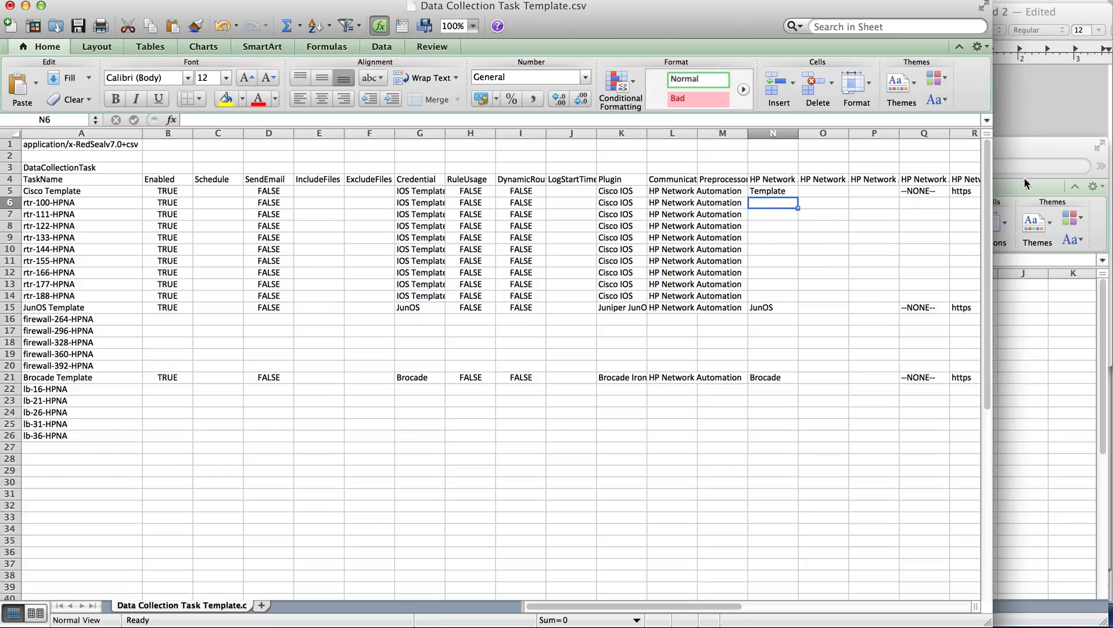
left_click(1028, 185)
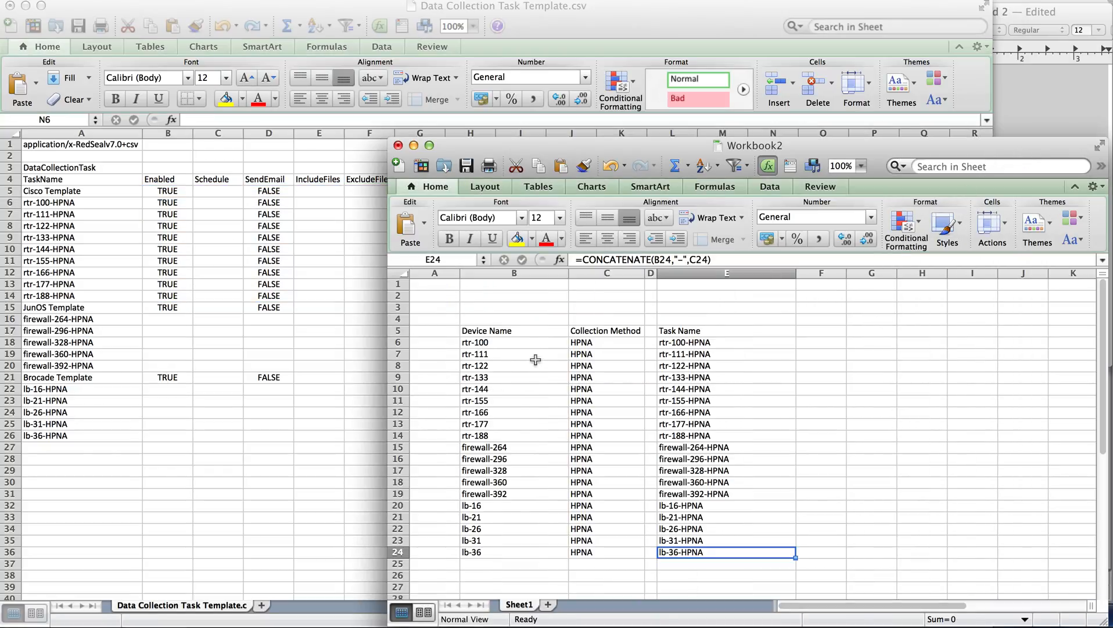
left_click_drag(530, 348, 535, 431)
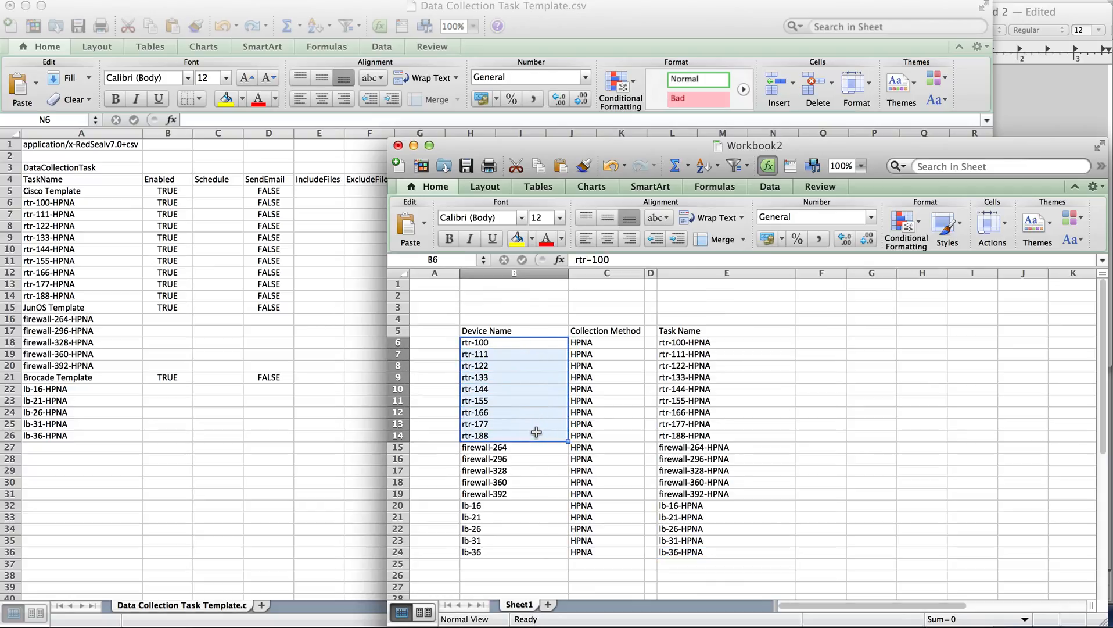
key("super+c")
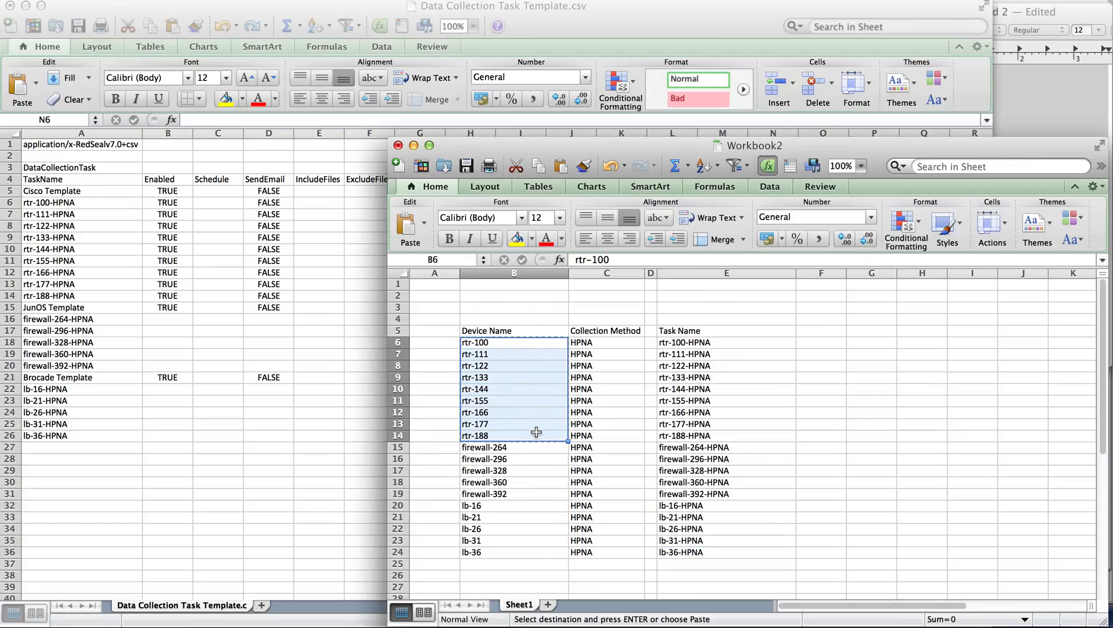
left_click(772, 16)
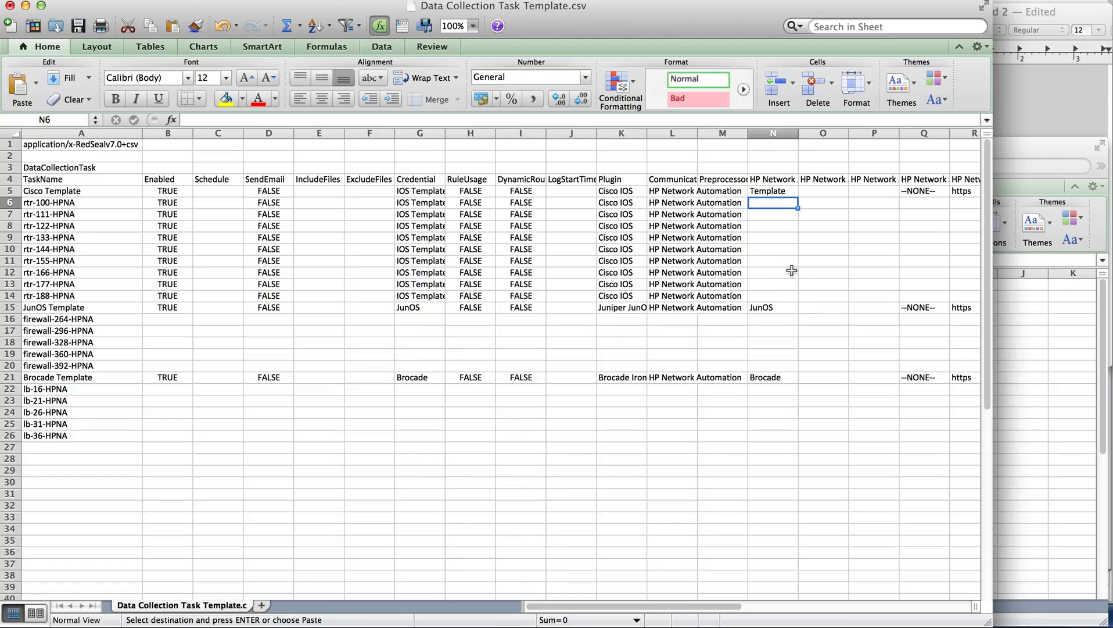
key("super+v")
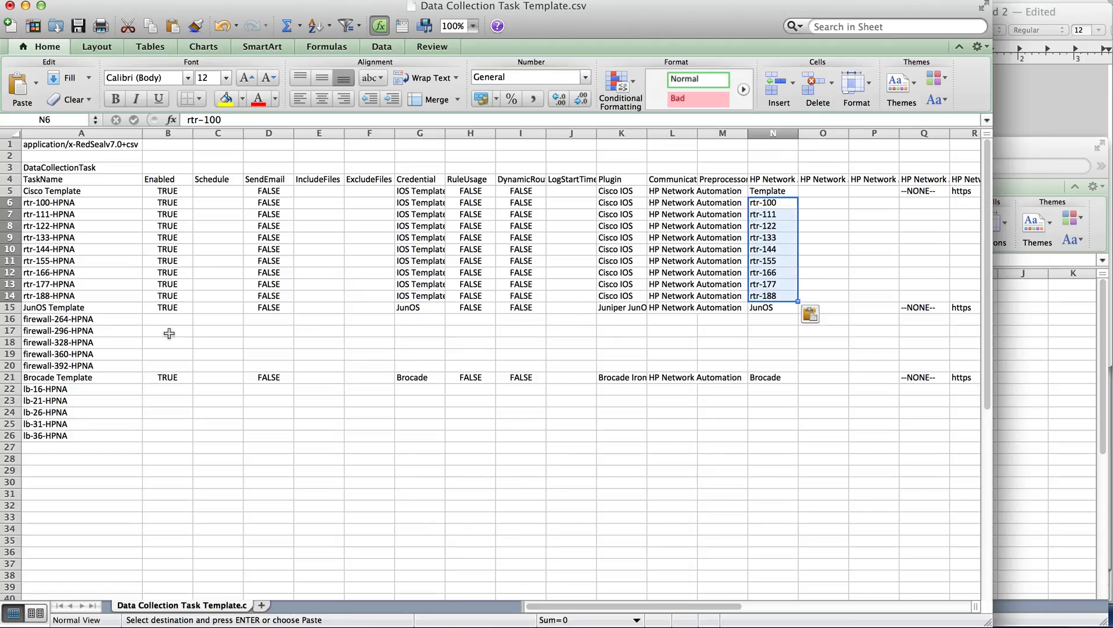
Fill columns O to V from the Cisco Template row down to row 14 and from the JunOS Template row down to row 20
left_click(822, 193)
scroll(823, 194, "right", 4)
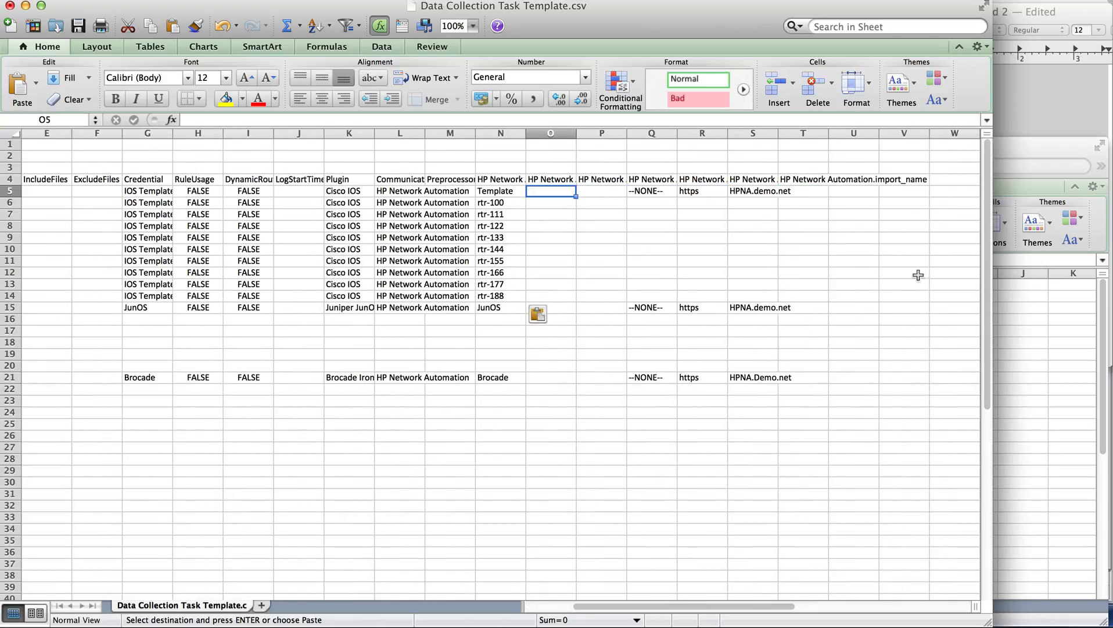
left_click(904, 296, "shift")
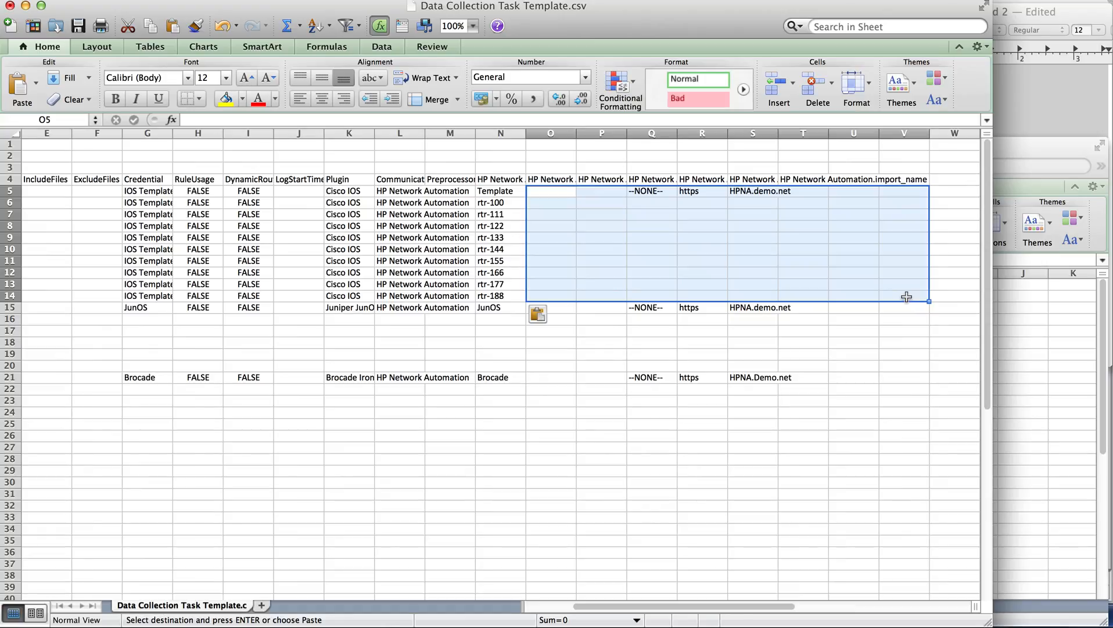
key("Return")
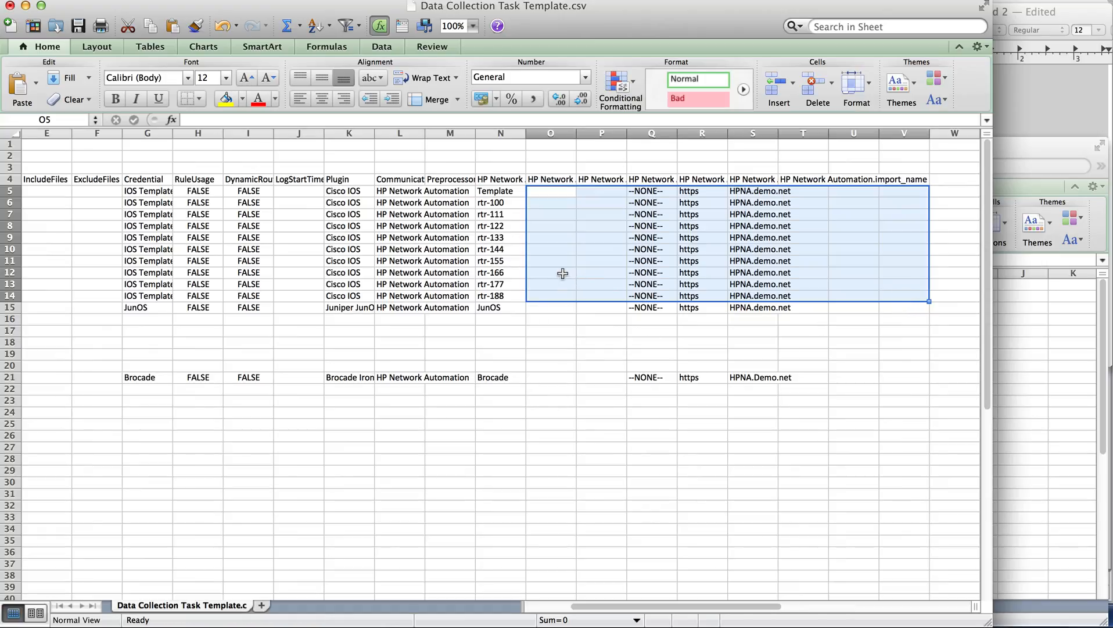
left_click_drag(542, 308, 916, 368)
key("super+d")
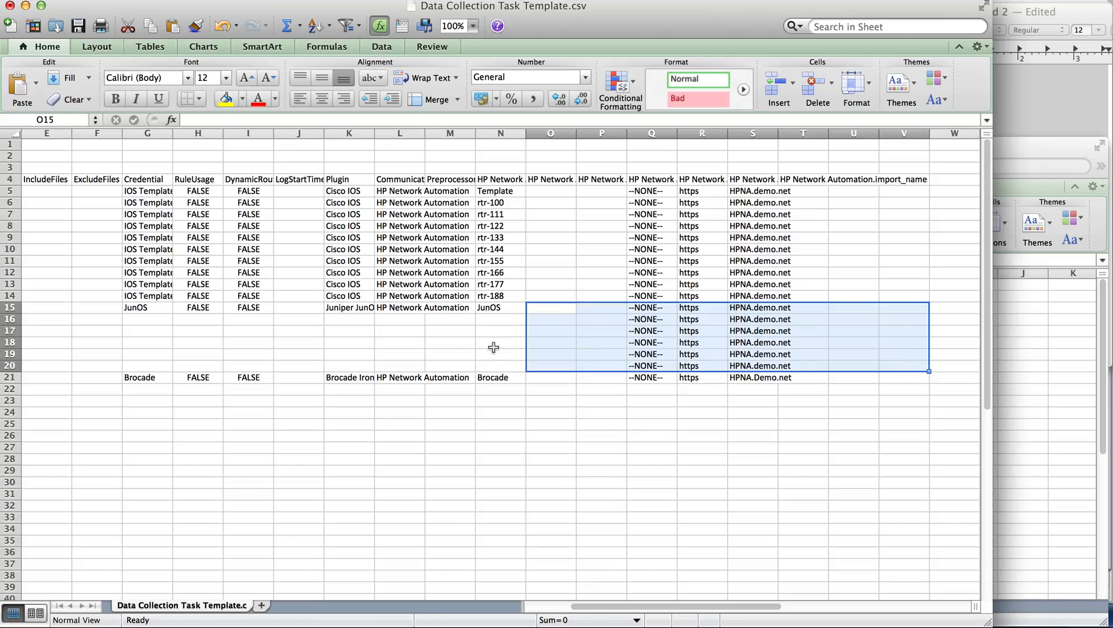
Copy the device names firewall-264 to firewall-392 from Workbook2 into N16:N20 of the template CSV
left_click(493, 310)
key("Down")
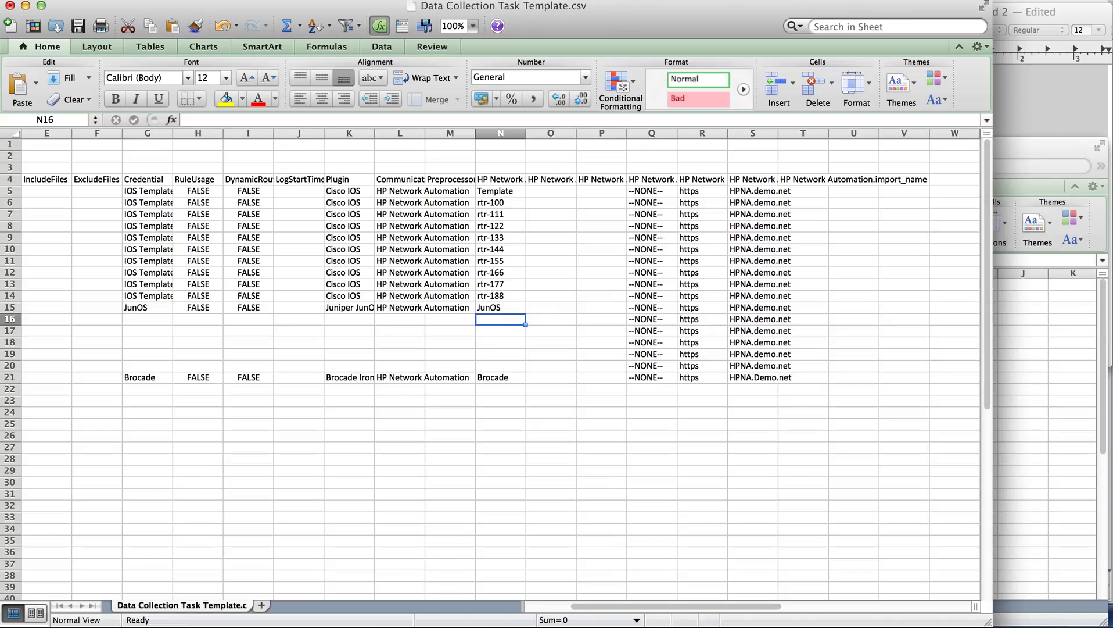
left_click(1052, 160)
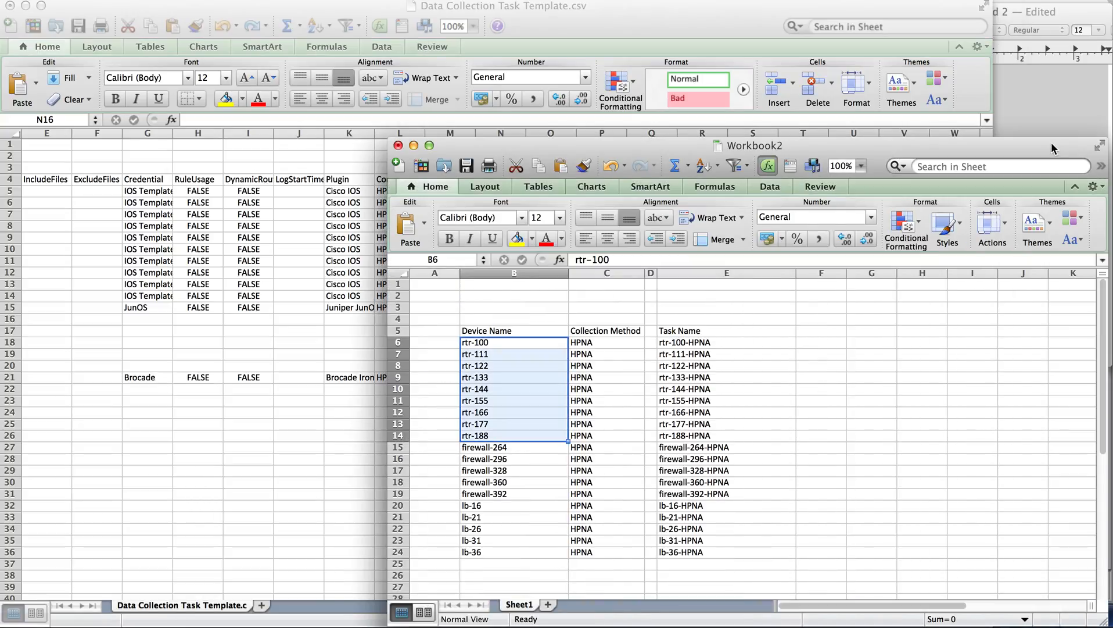
left_click(522, 447)
left_click_drag(522, 447, 524, 489)
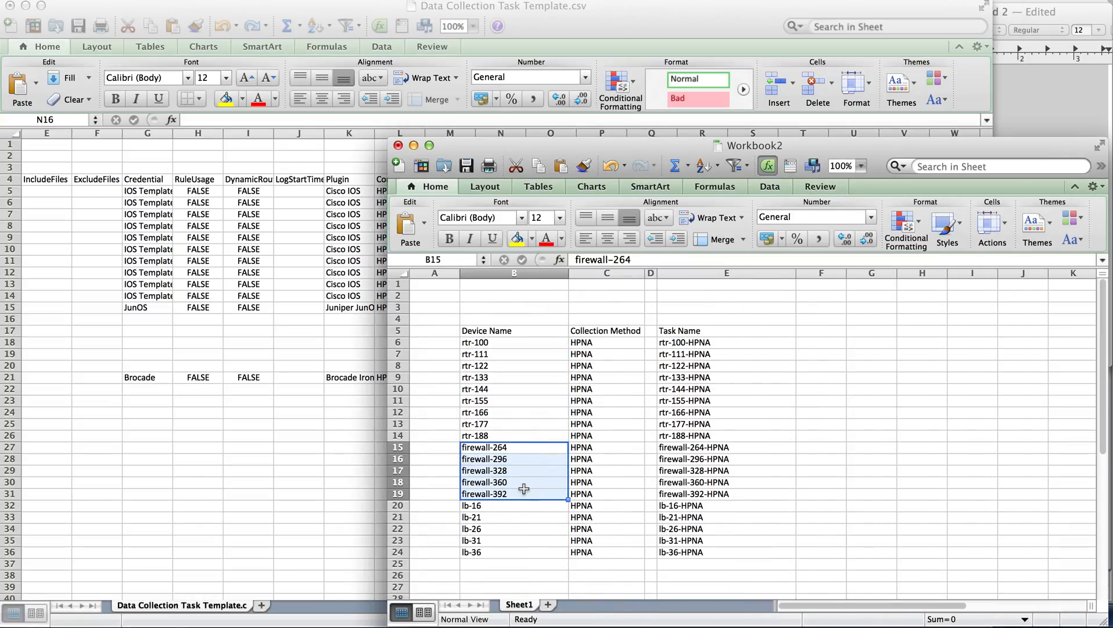
key("super+c")
left_click(659, 22)
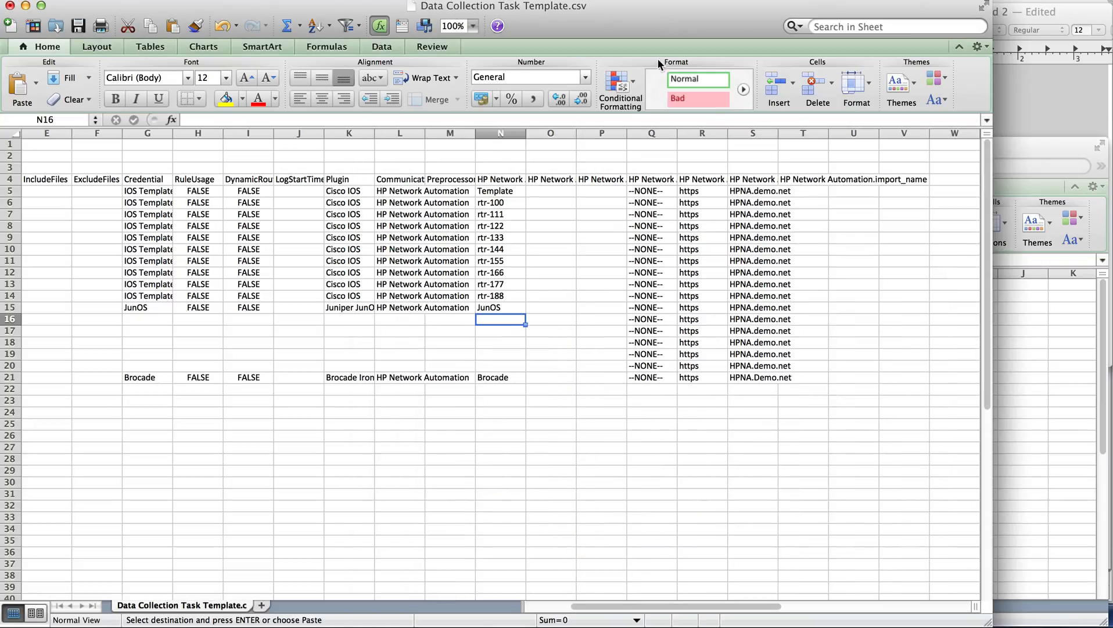
key("super+v")
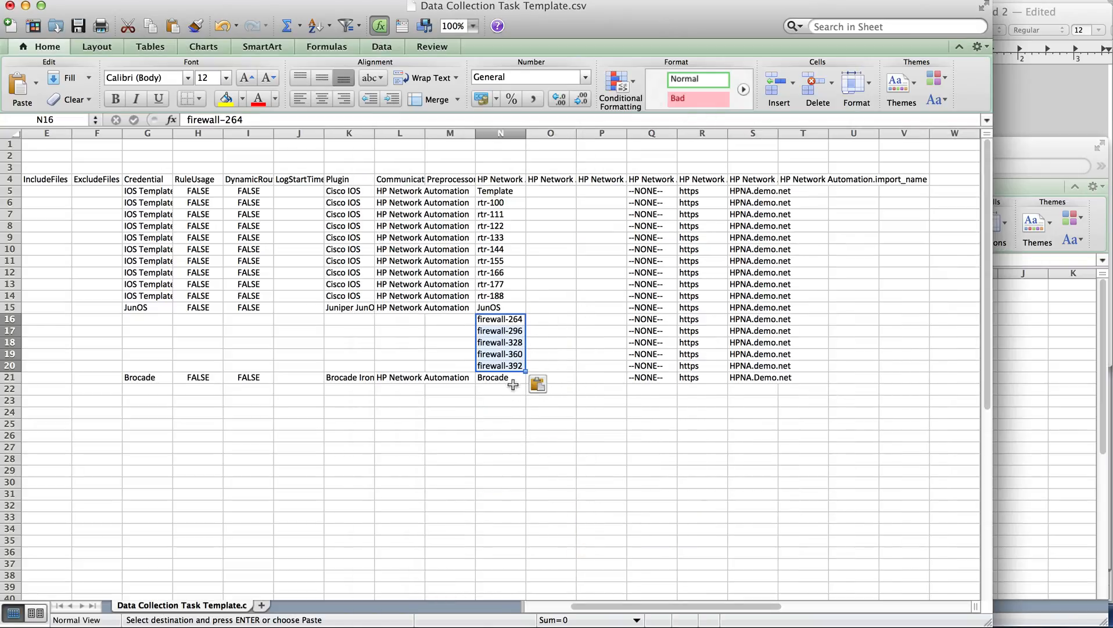
Copy the device names lb-16 to lb-36 from Workbook2 into N22:N26 of the template CSV
left_click(506, 385)
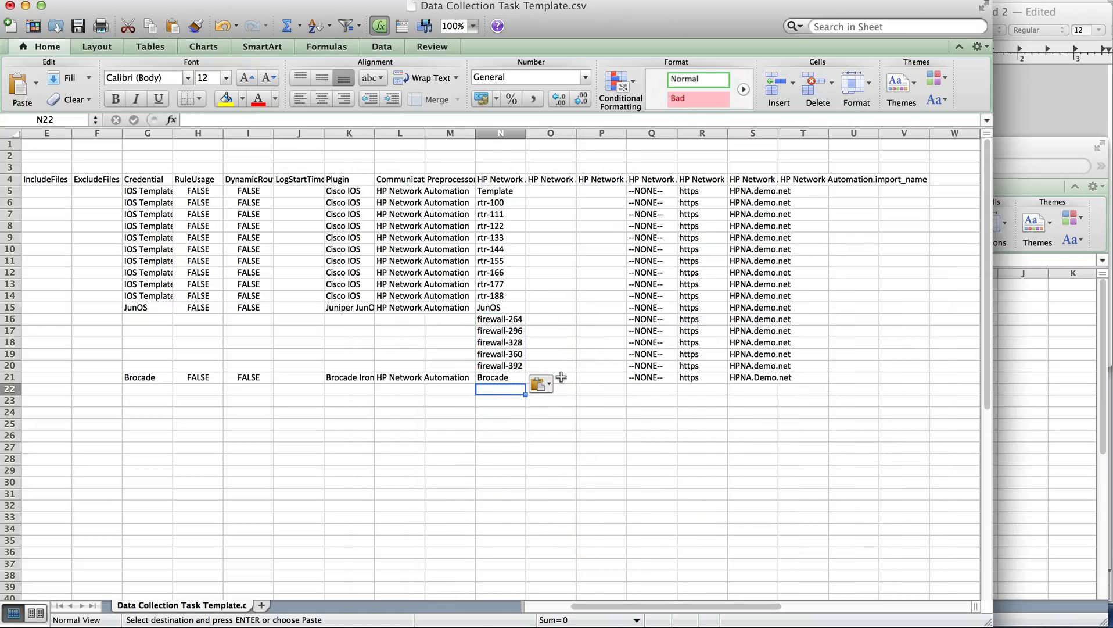
left_click(1044, 139)
left_click_drag(539, 509, 545, 551)
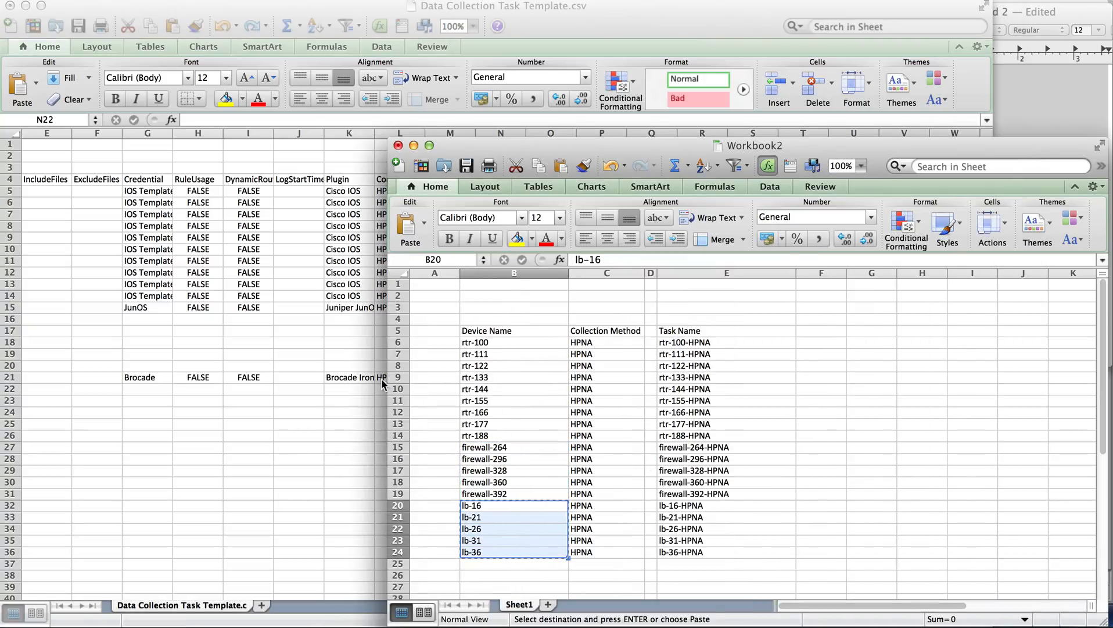
left_click(288, 460)
key("super+v")
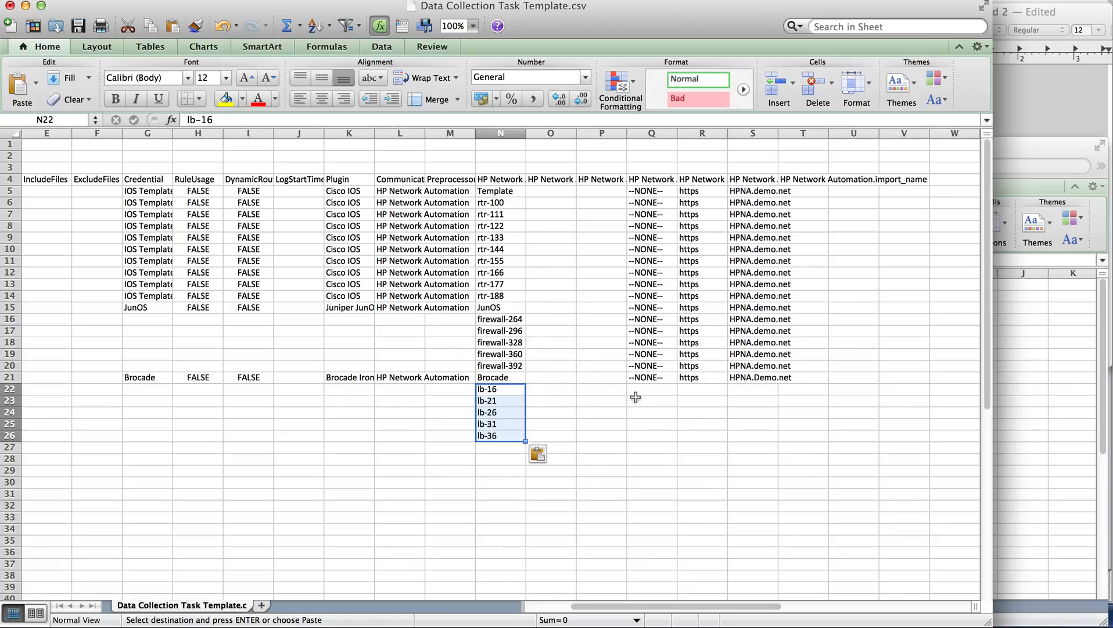
Fill the Brocade Template settings from column O onward down through row 26 for the lb tasks
left_click_drag(551, 391, 808, 436)
key("Escape")
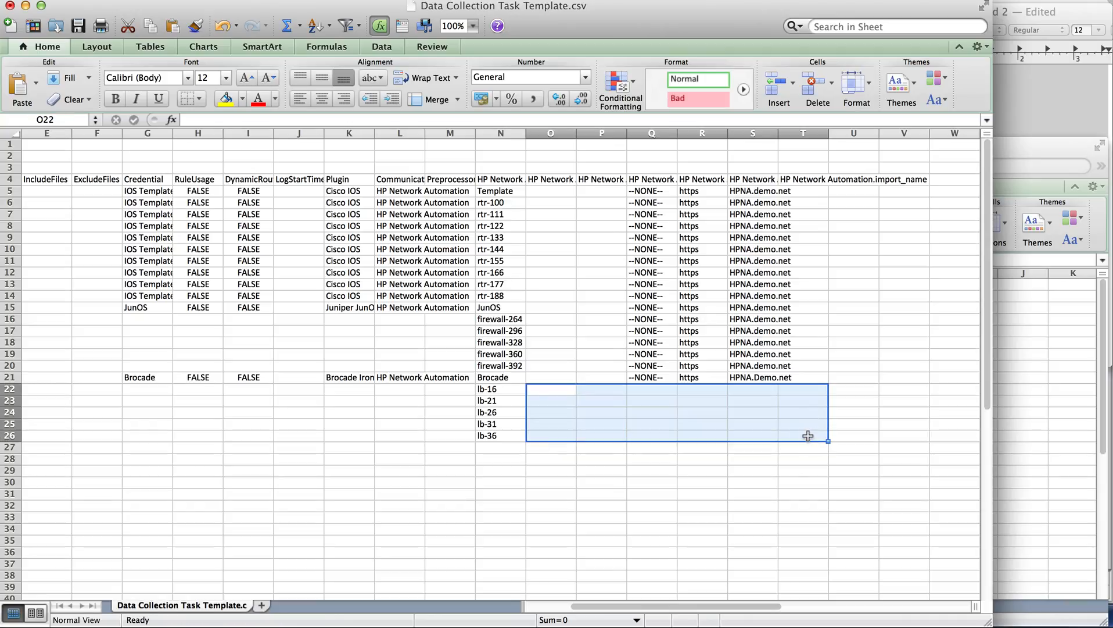
left_click_drag(552, 377, 875, 435)
key("super+d")
left_click(874, 435)
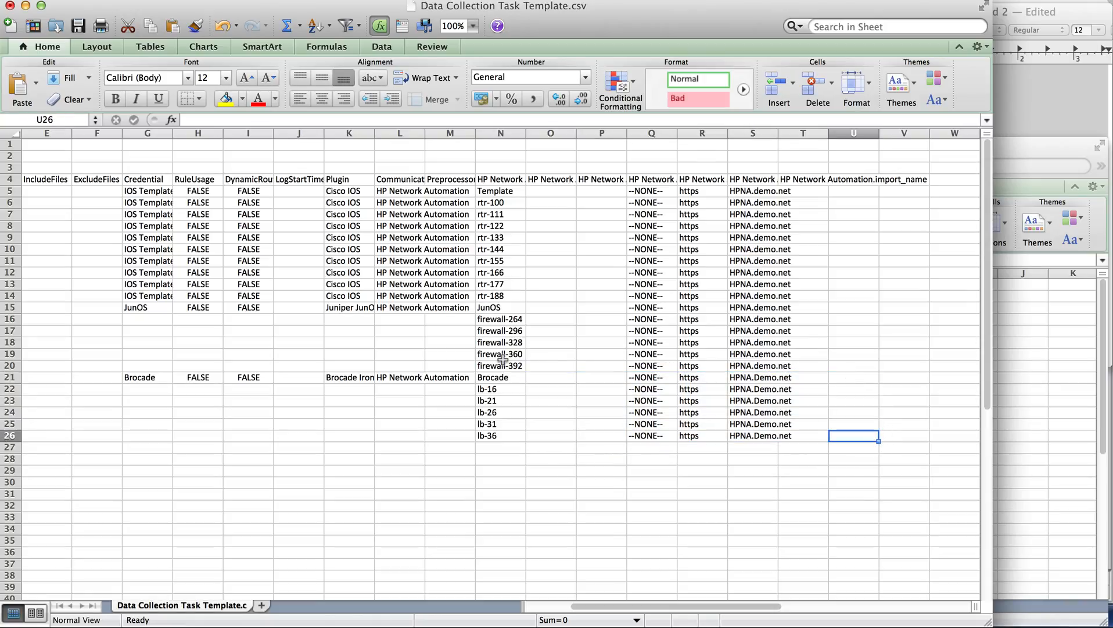
Fill columns B to M from the JunOS Template row down to row 20 and from the Brocade Template row down to row 26
left_click_drag(465, 308, 722, 433)
key("ctrl+d")
key("ctrl+d")
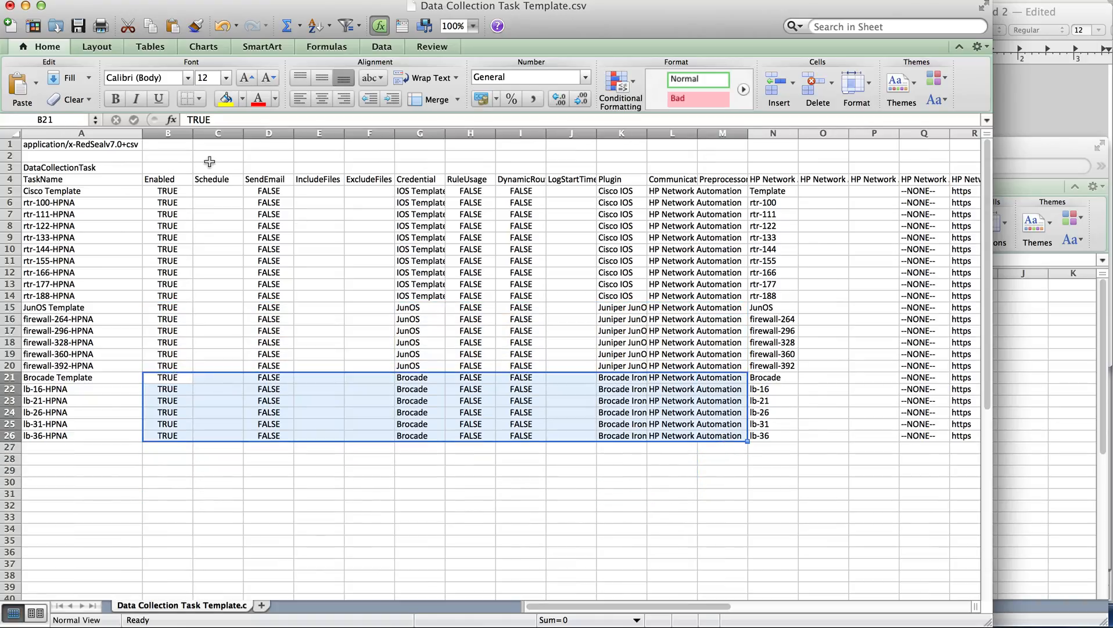
Save Data Collection Task Template.csv in its CSV format and close it, saving the changes
left_click(77, 27)
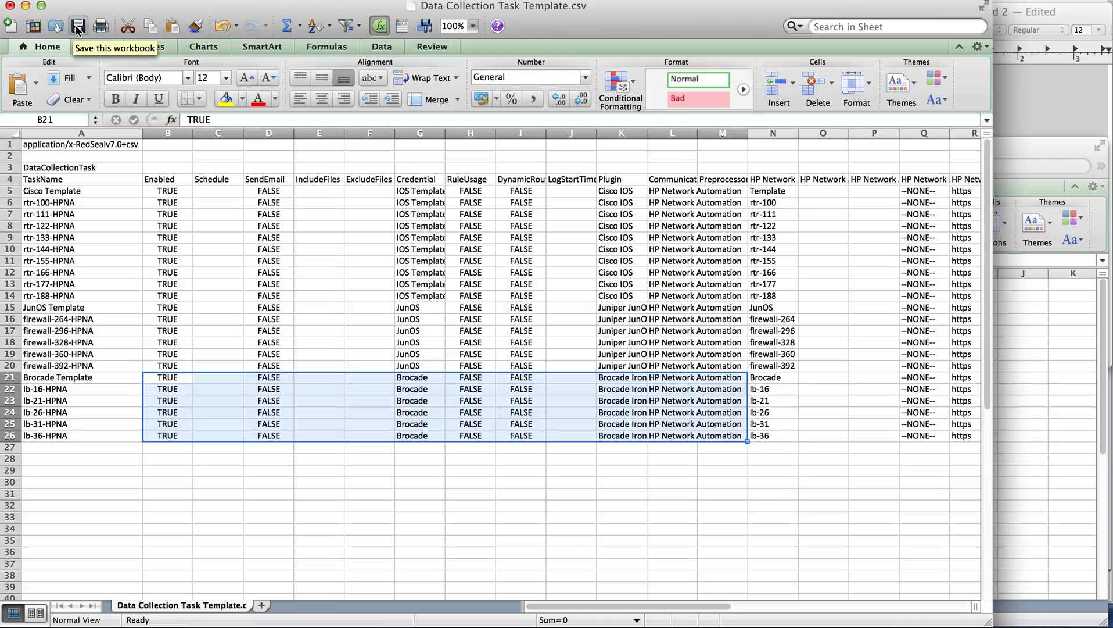
left_click(76, 27)
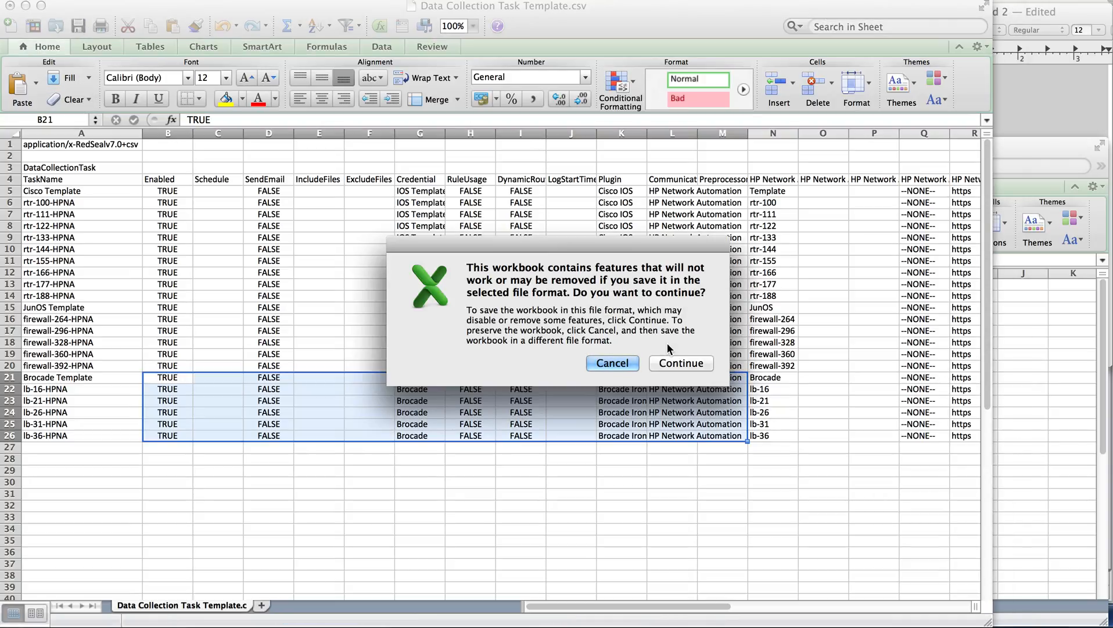
left_click(680, 363)
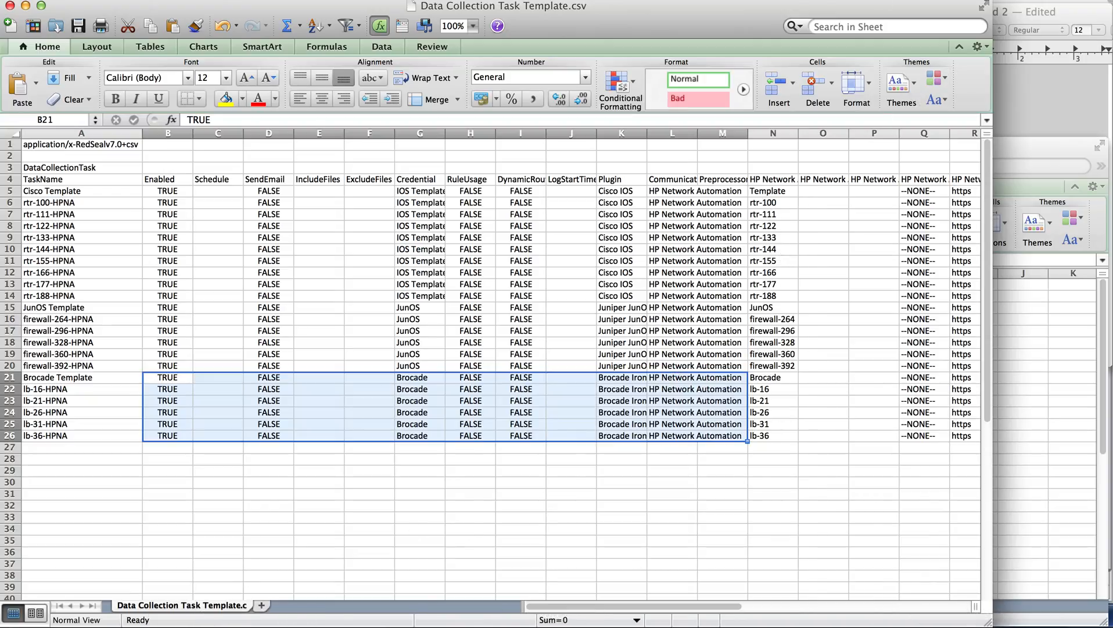
left_click(10, 6)
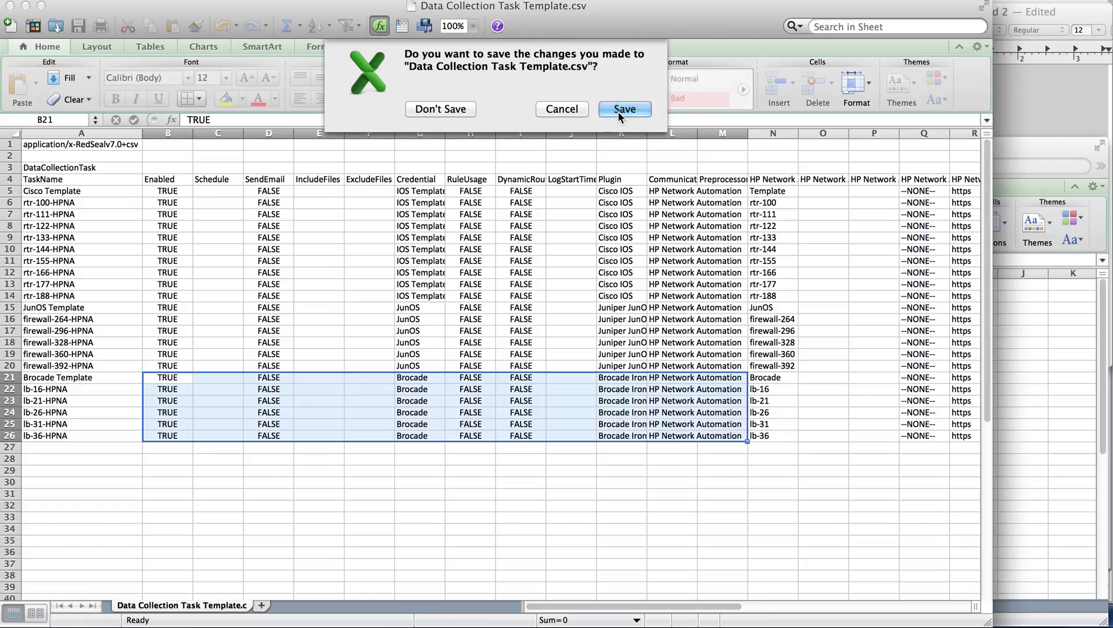
left_click(617, 111)
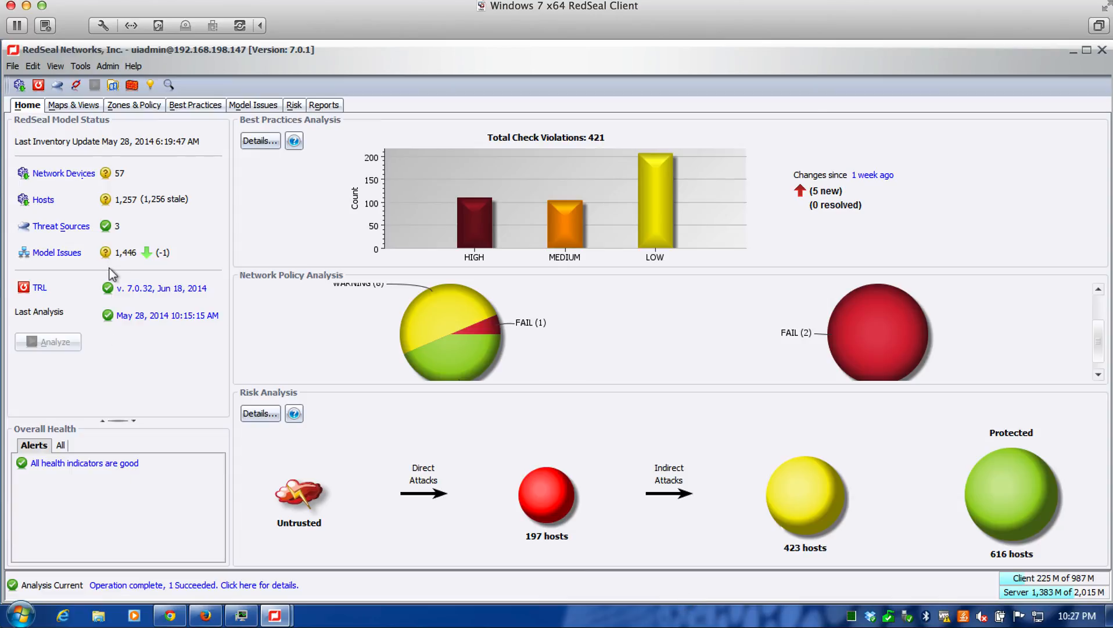
In the RedSeal client, import Data Collection Task Template_2.csv from the Class folder with the data type auto-detected
left_click(19, 84)
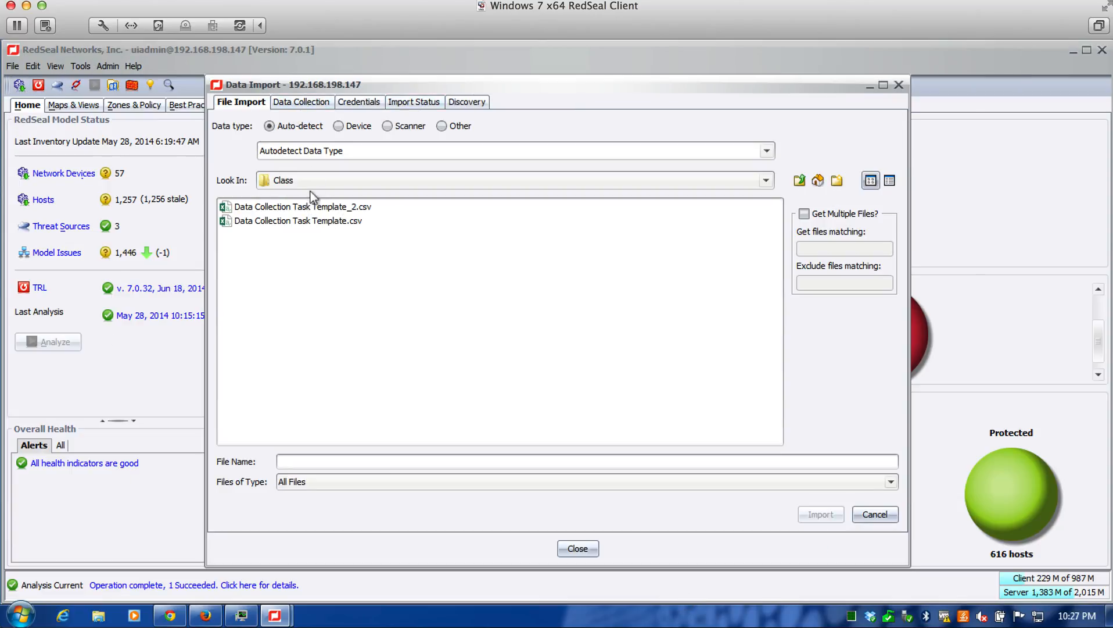
left_click(301, 207)
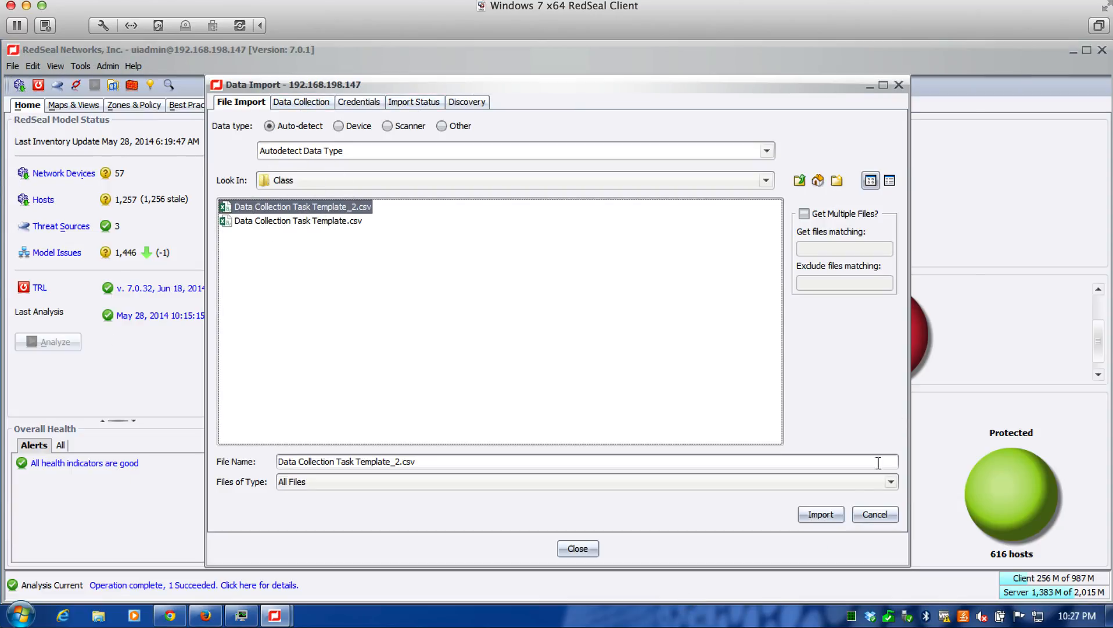
left_click(823, 514)
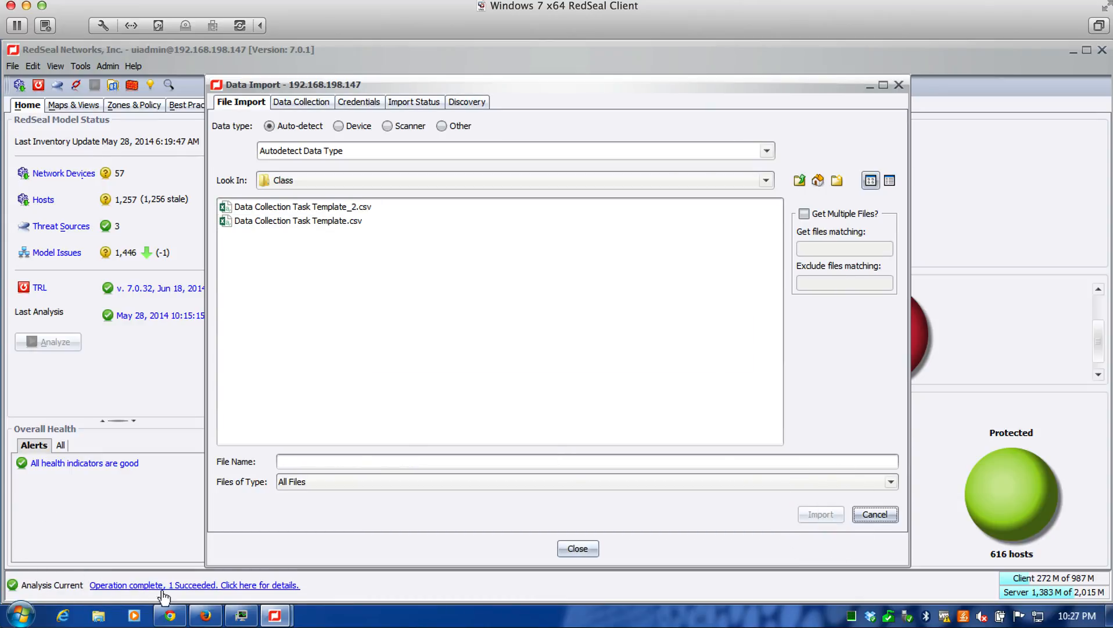
Examine the tasks from firewall-264-HPNA to rtr-188-HPNA in the data collection list against the device names in the text document
left_click(311, 106)
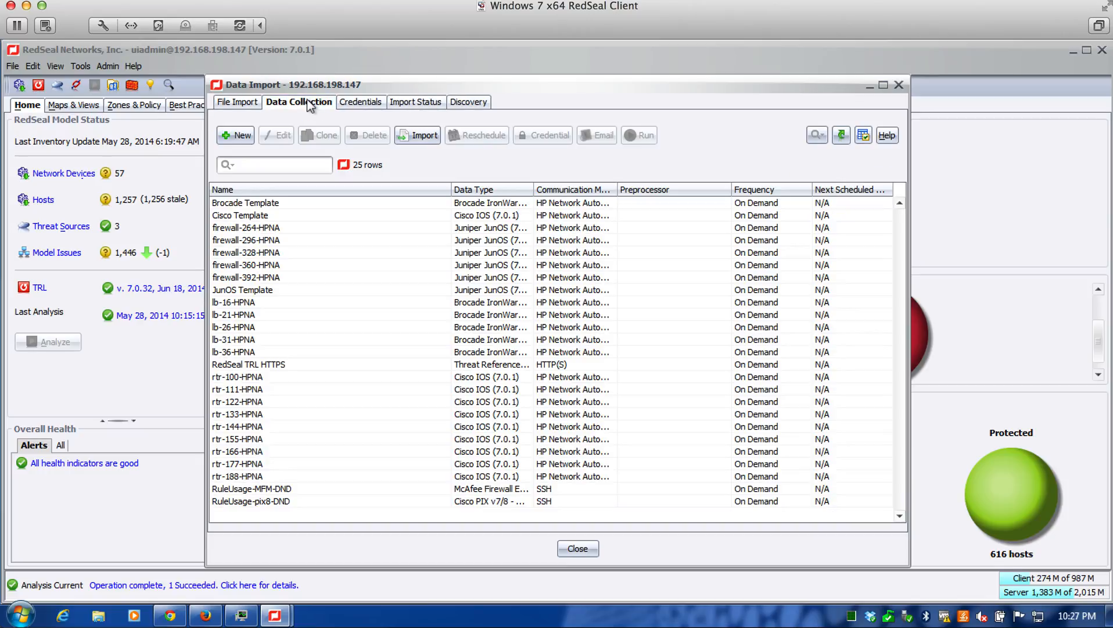
left_click_drag(318, 230, 705, 483)
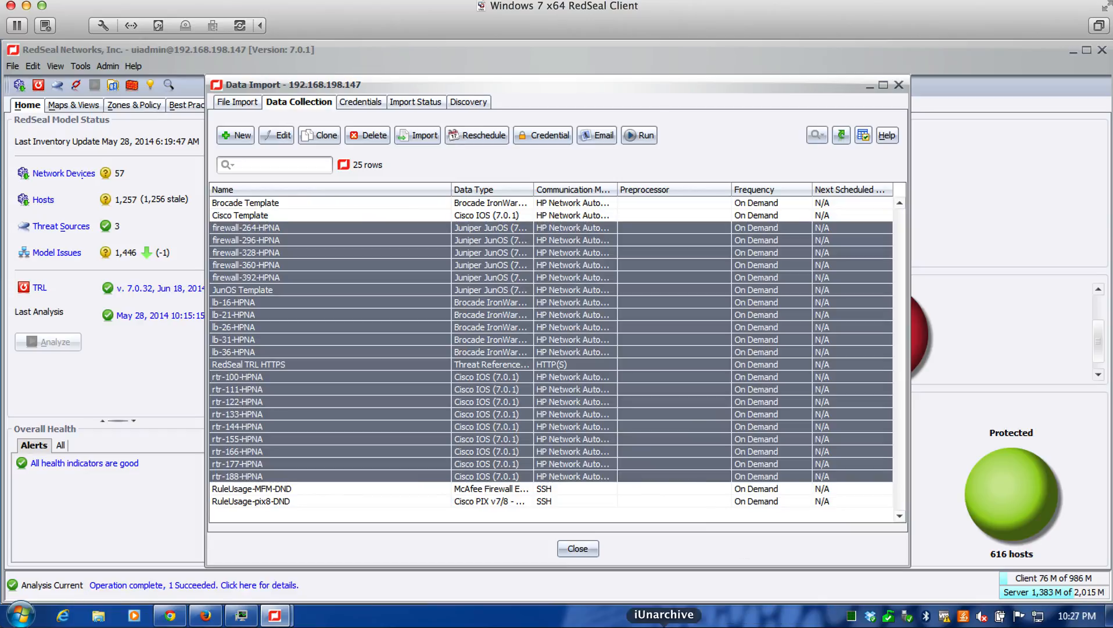
left_click(739, 626)
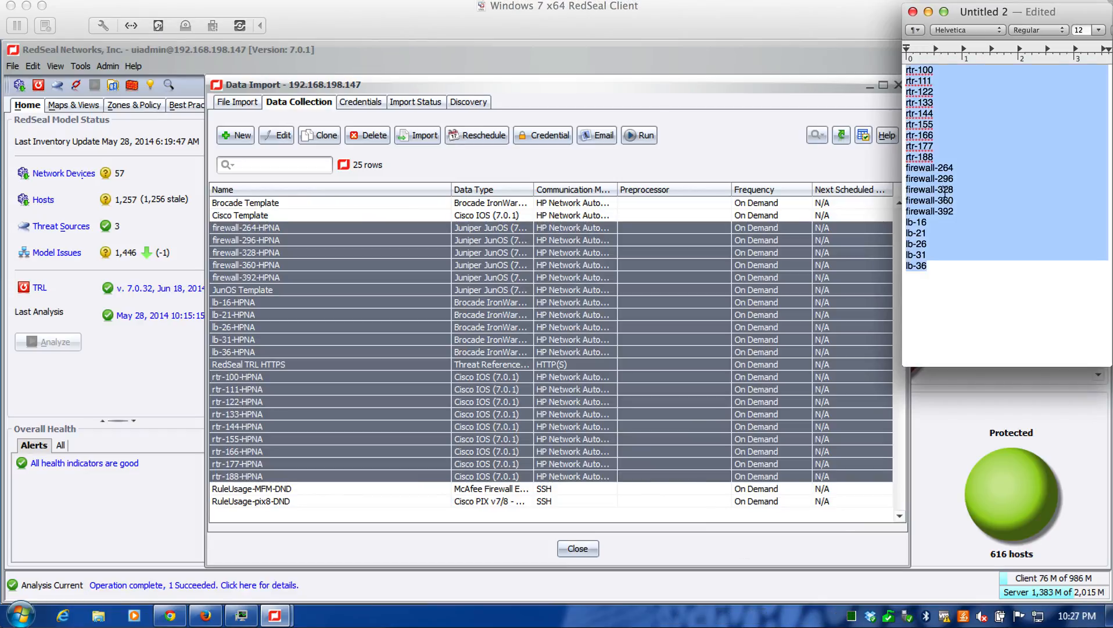